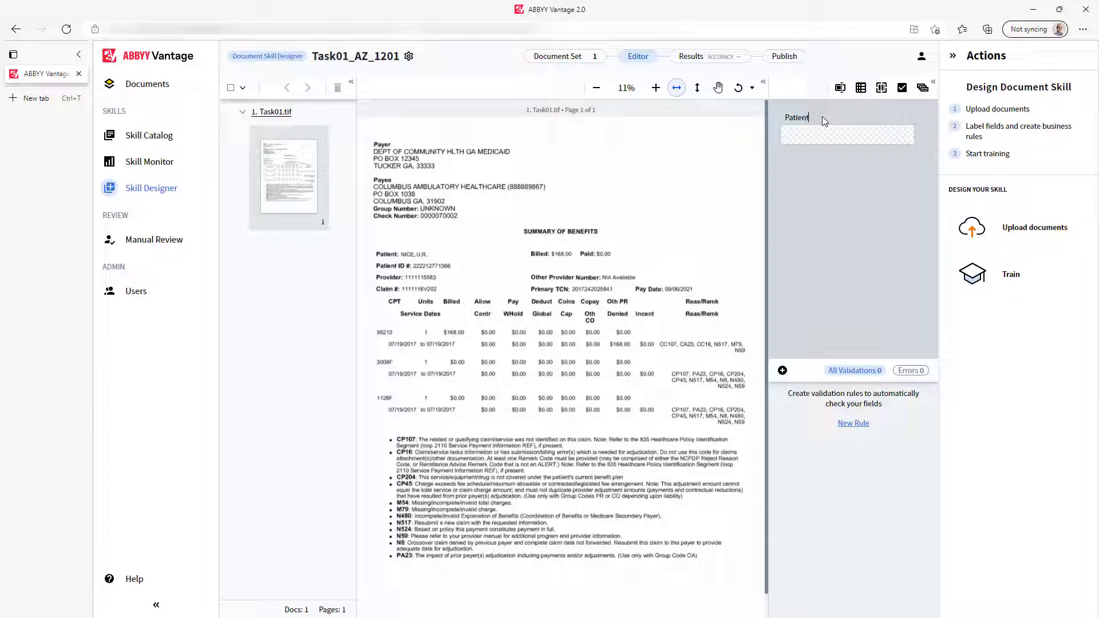
Finish naming the new field PatientName and label the patient's name in the document as its value.
{"action": "type", "text": "Name"}
{"action": "key", "text": "Return"}
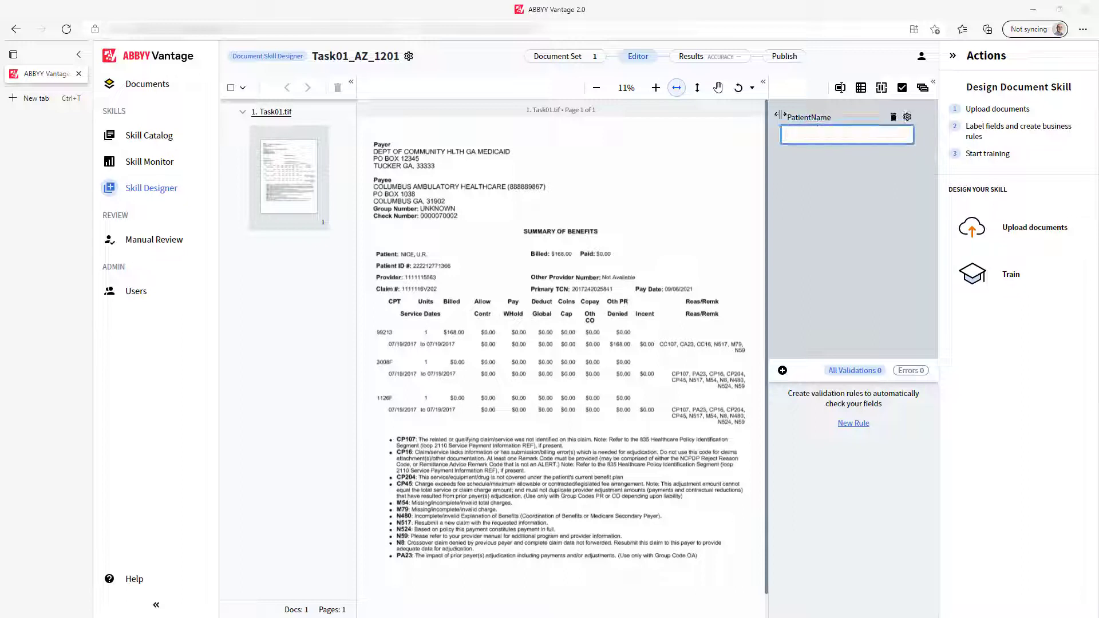
{"action": "left_click", "coordinate": [405, 258]}
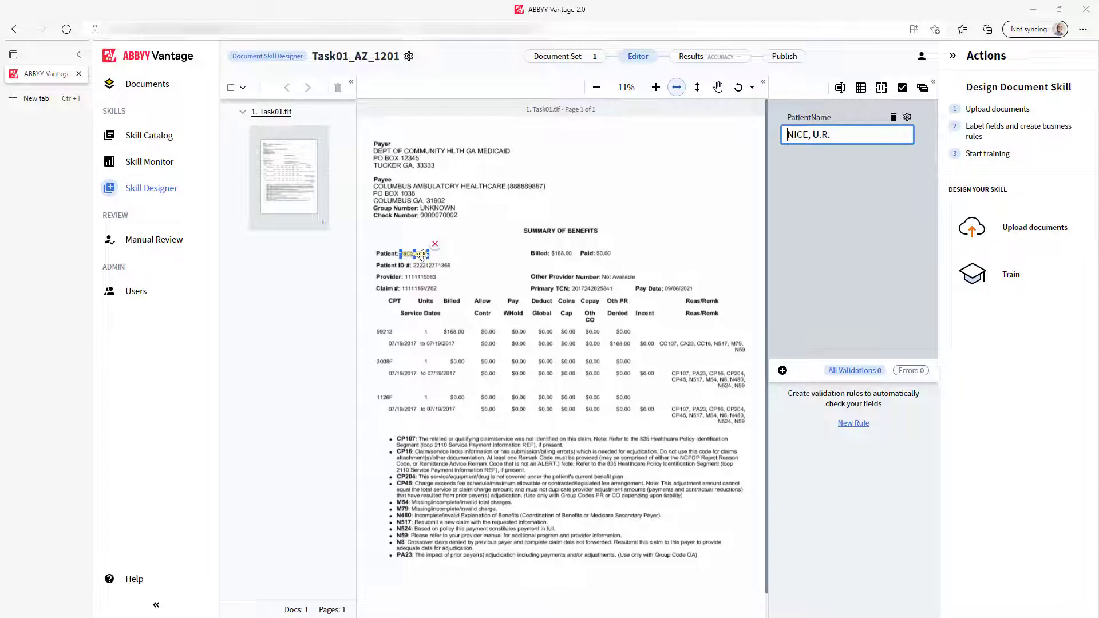
Add a text field named CheckNumber and label the check number in the document as its value.
{"action": "left_click", "coordinate": [841, 88]}
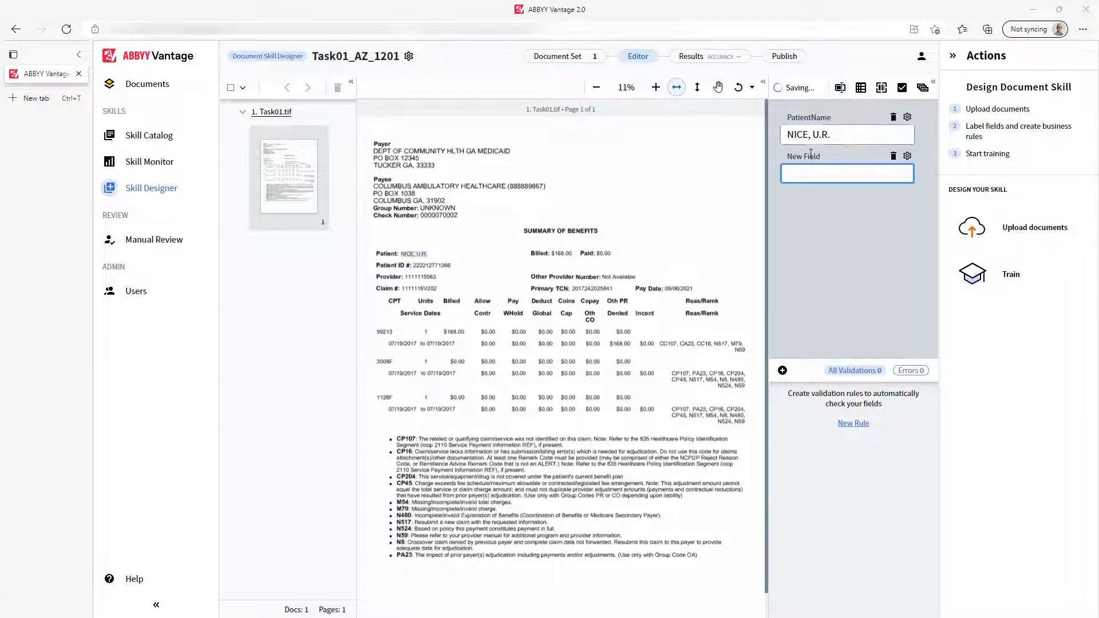
{"action": "left_click", "coordinate": [820, 156]}
{"action": "type", "text": "CheckNumber"}
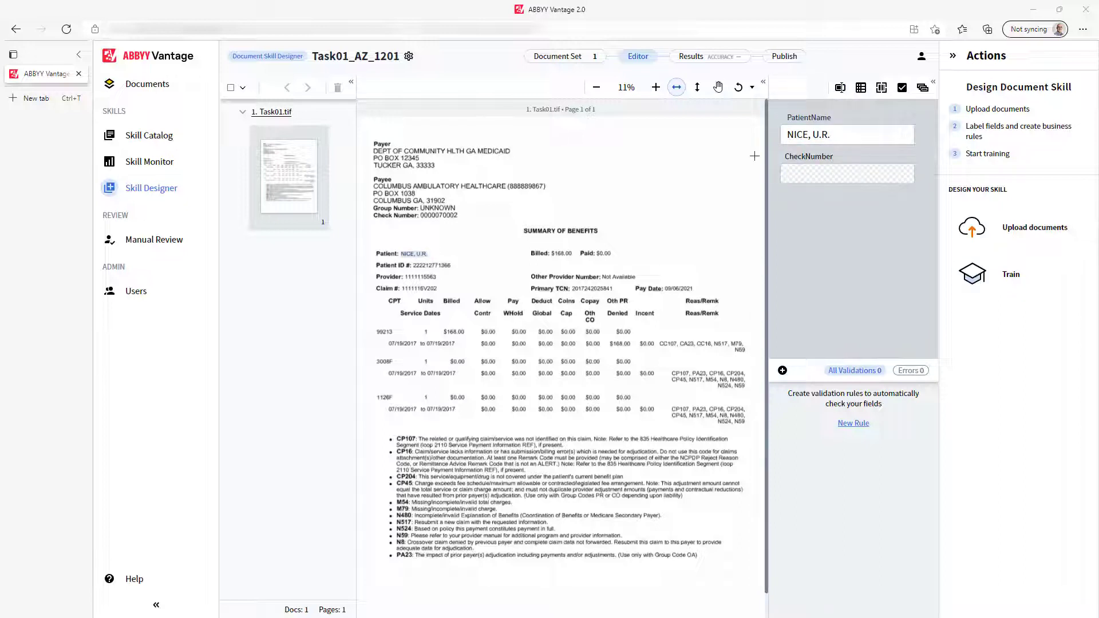
{"action": "left_click", "coordinate": [801, 177]}
{"action": "left_click", "coordinate": [801, 176]}
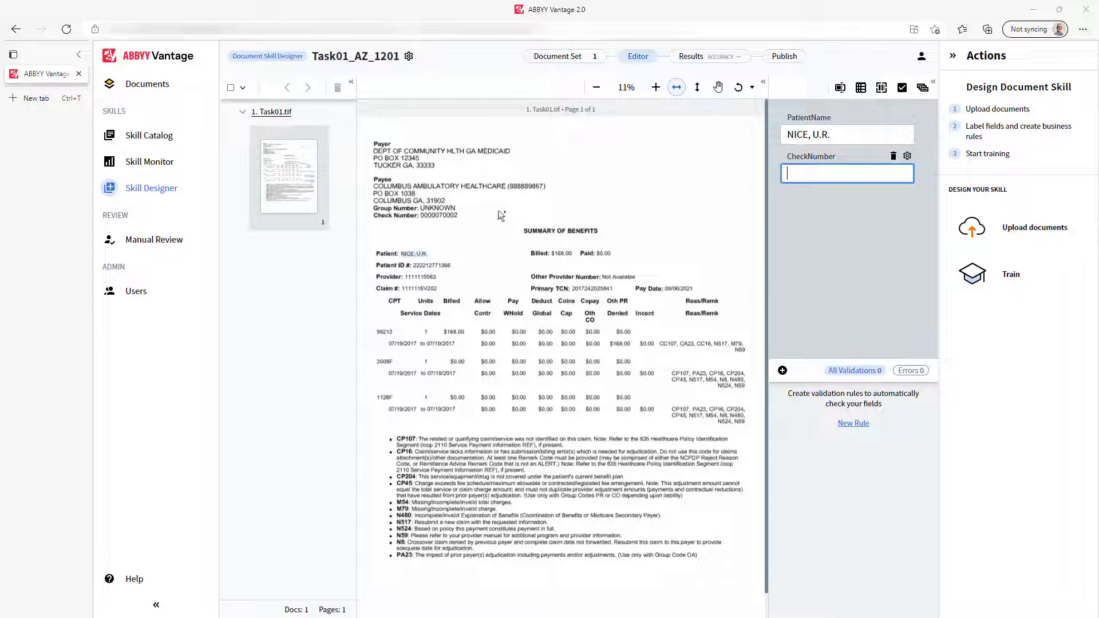
{"action": "left_click_drag", "start_coordinate": [420, 212], "coordinate": [459, 219]}
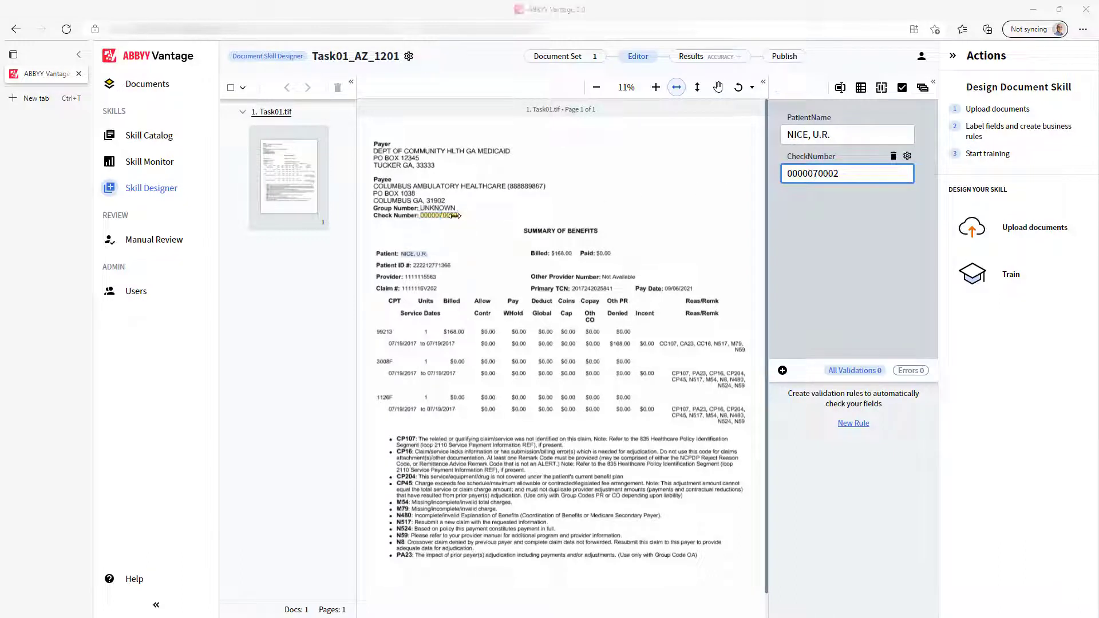
Add a table field and name it ServiceTable.
{"action": "left_click", "coordinate": [860, 87]}
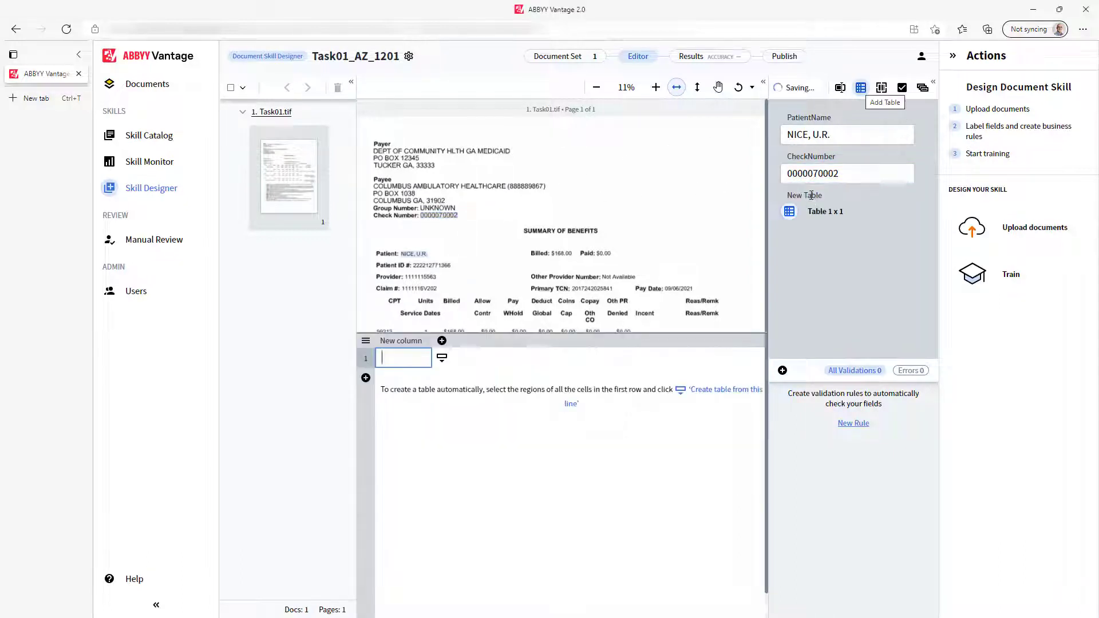
{"action": "double_click", "coordinate": [808, 195]}
{"action": "type", "text": "Serv"}
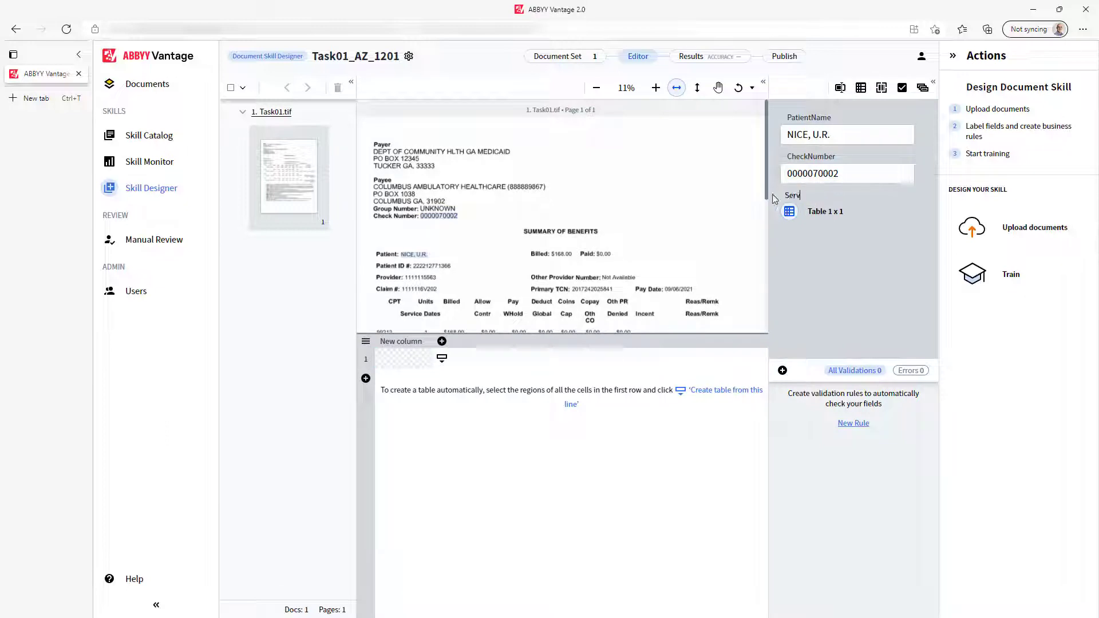
{"action": "type", "text": "iceTable"}
{"action": "left_click", "coordinate": [394, 359]}
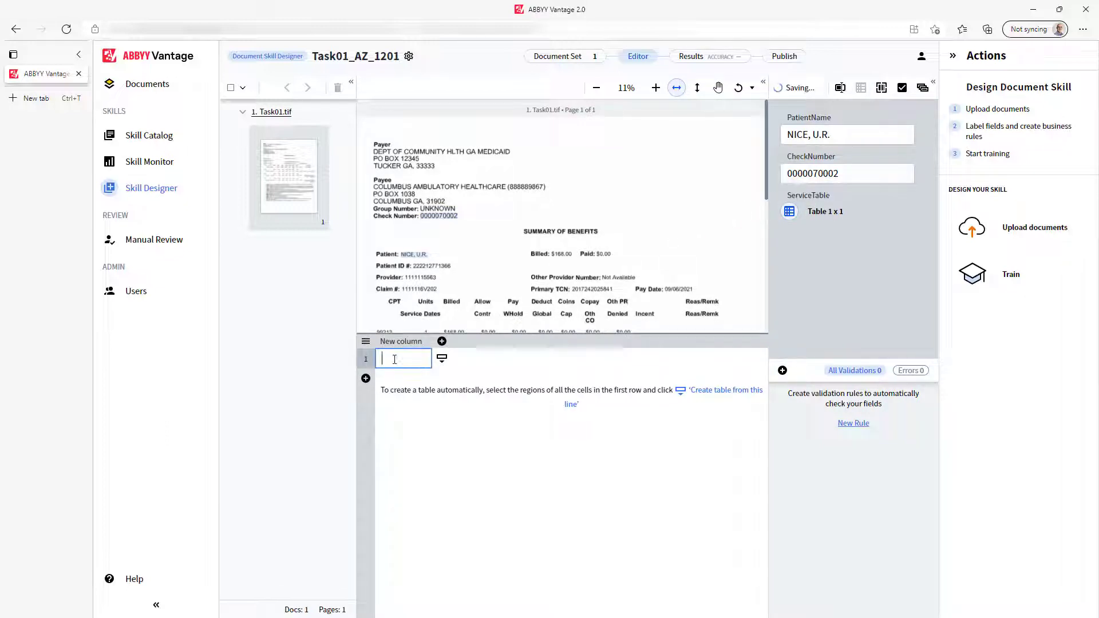
Label the first service line's billed amount $168.00 and its dates 07/19/2017 to 07/19/2017 as two cells of the table's first row.
{"action": "scroll", "coordinate": [446, 310], "scroll_direction": "down", "scroll_amount": 1}
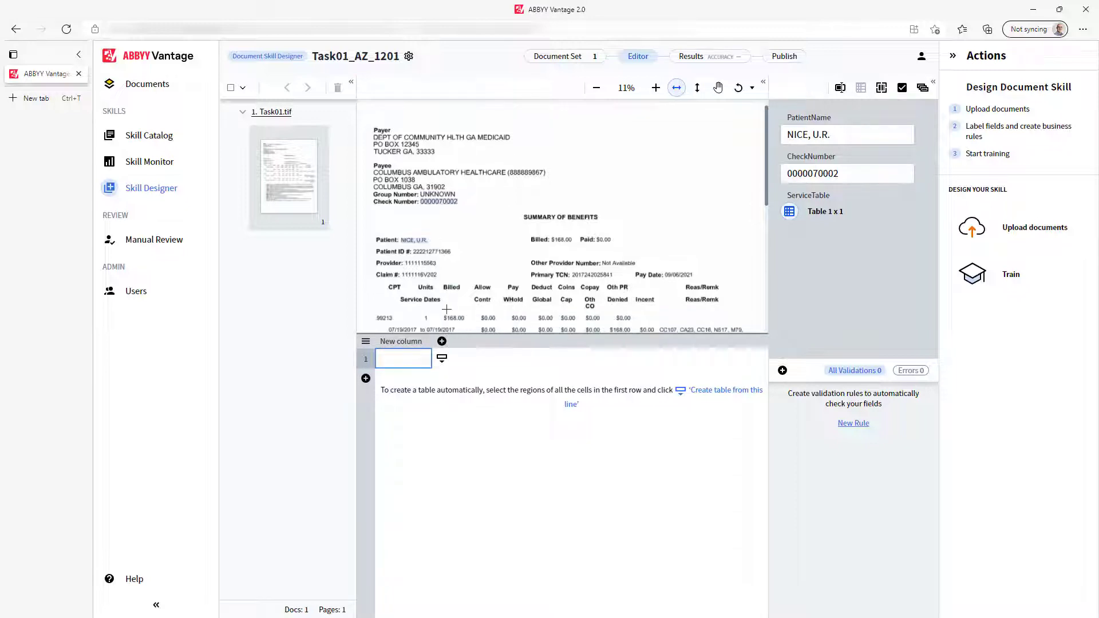
{"action": "scroll", "coordinate": [446, 310], "scroll_direction": "down", "scroll_amount": 1}
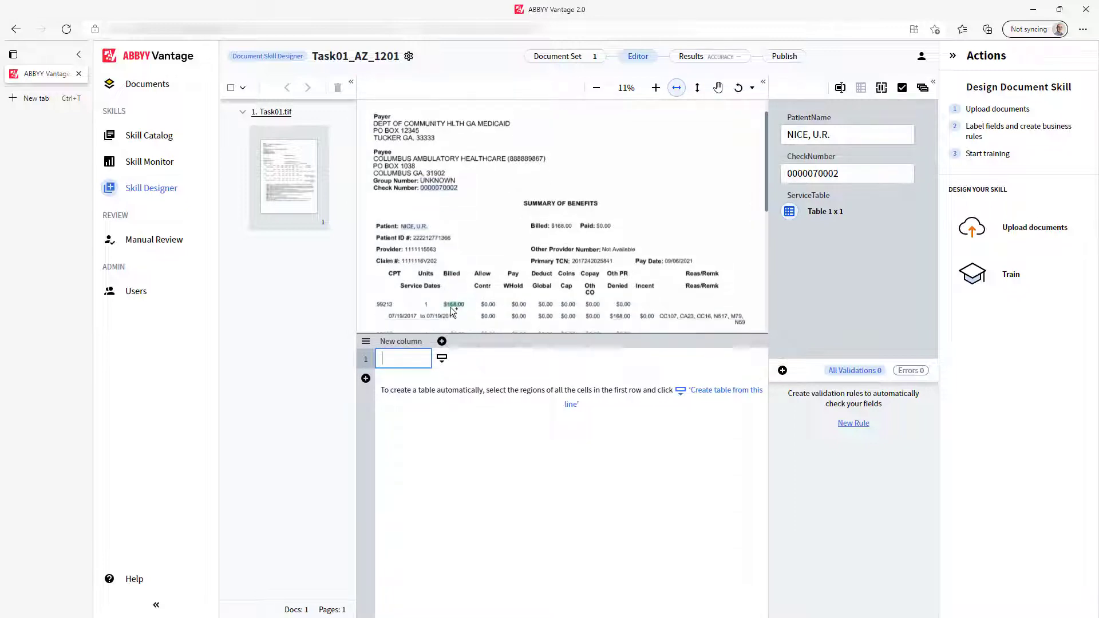
{"action": "mouse_move", "coordinate": [442, 301]}
{"action": "left_mouse_down"}
{"action": "mouse_move", "coordinate": [487, 321]}
{"action": "mouse_move", "coordinate": [466, 310]}
{"action": "left_mouse_up"}
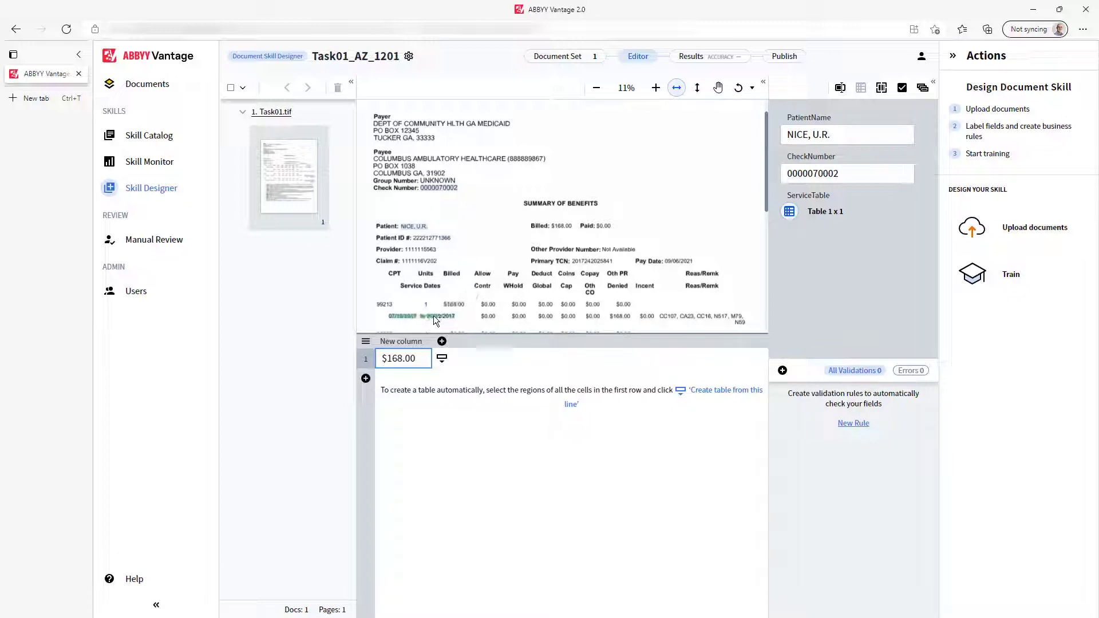
{"action": "left_click_drag", "start_coordinate": [434, 315], "coordinate": [407, 317]}
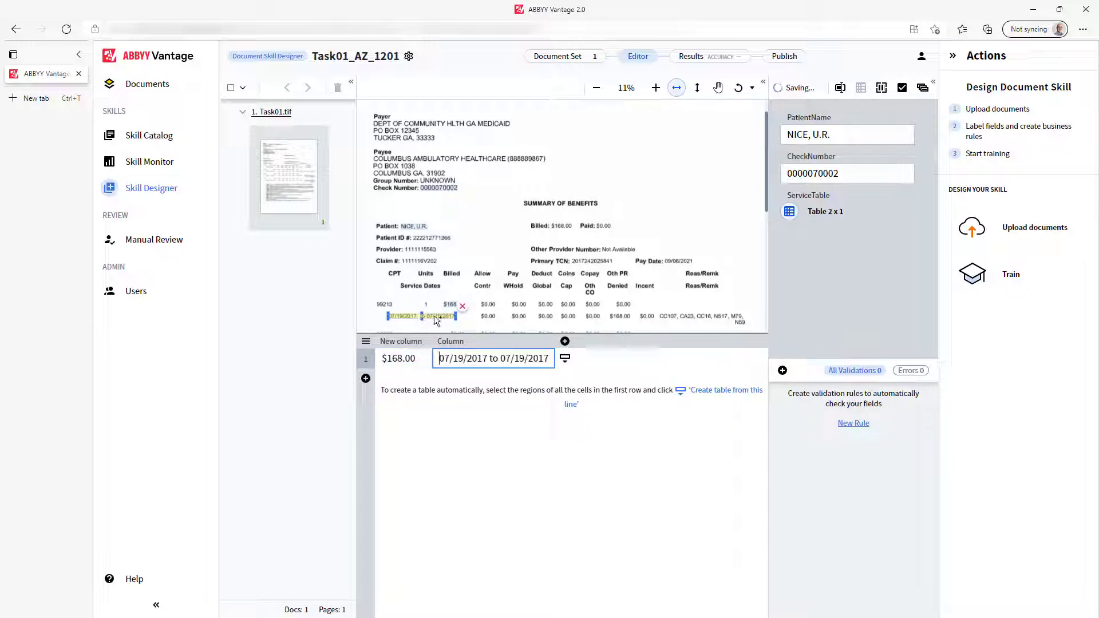
Rename the table's amount column to Billed and its date column to ServiceDates.
{"action": "left_click", "coordinate": [400, 341]}
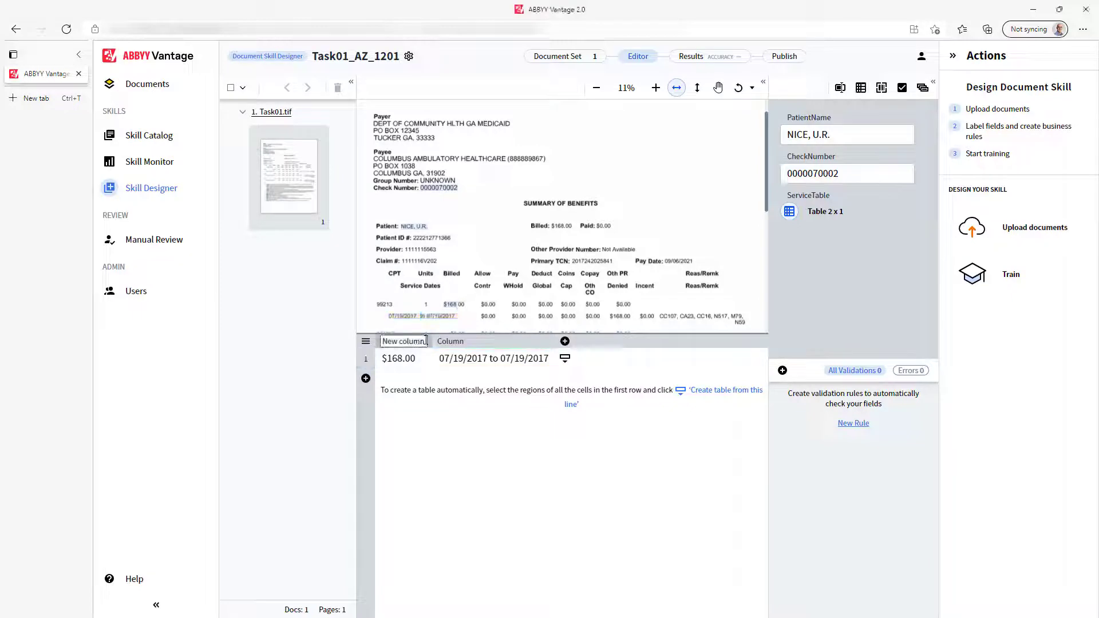
{"action": "double_click", "coordinate": [400, 341]}
{"action": "type", "text": "Bil"}
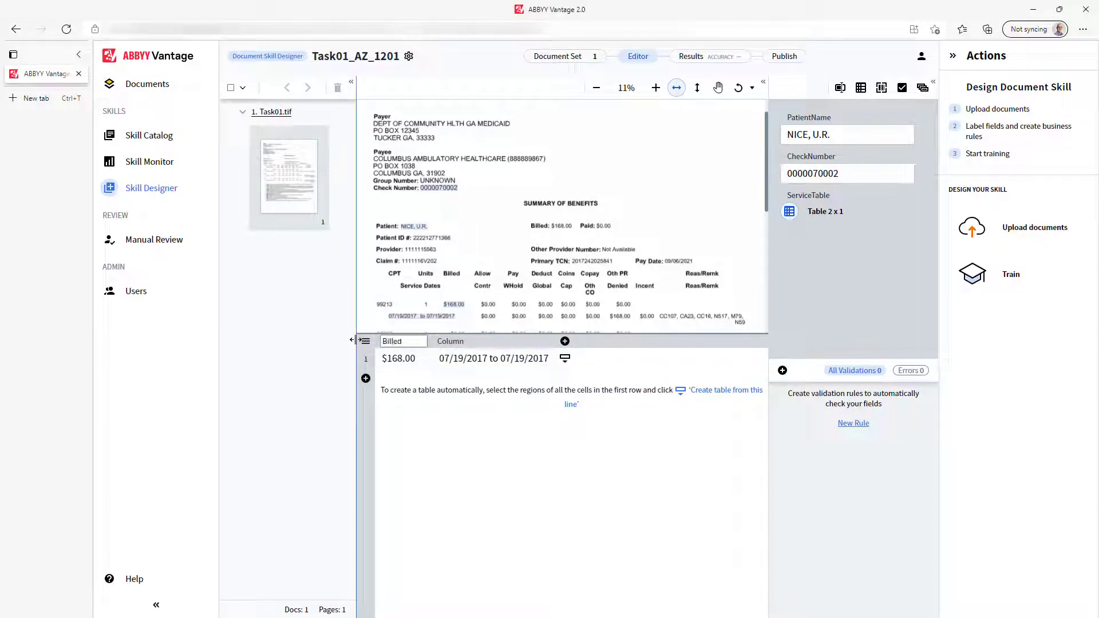
{"action": "type", "text": "led"}
{"action": "key", "text": "Return"}
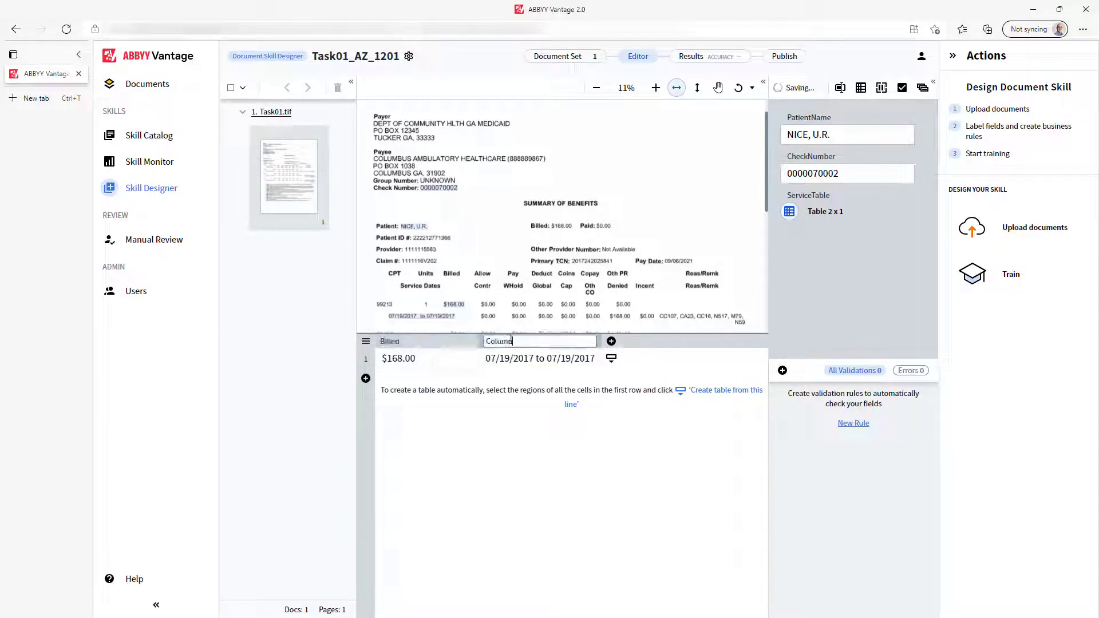
{"action": "double_click", "coordinate": [521, 343]}
{"action": "type", "text": "ServiceDates"}
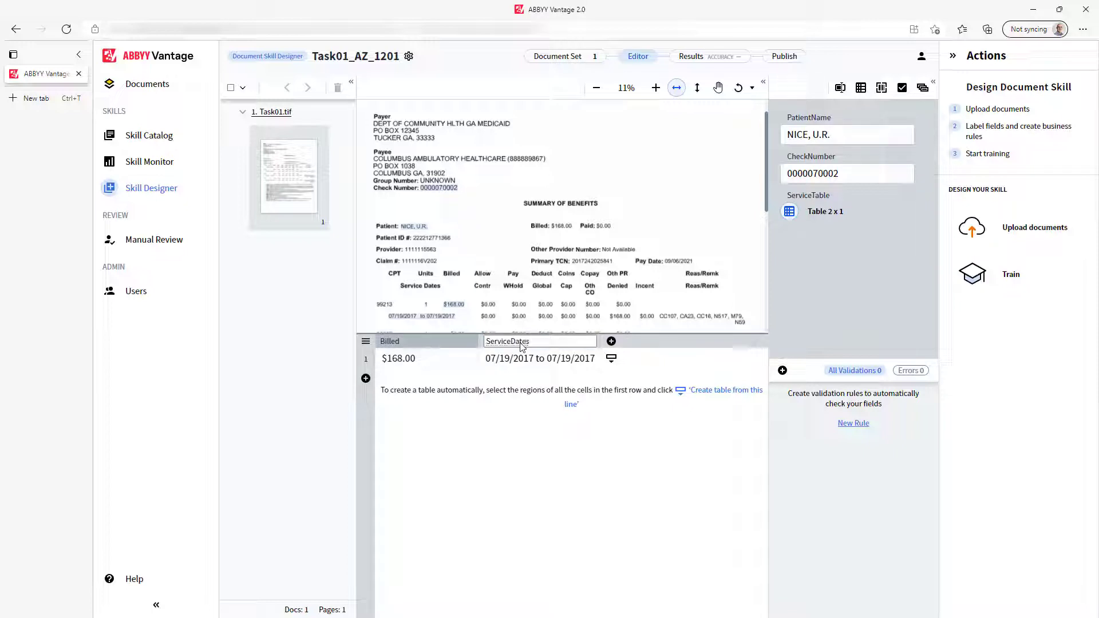
Create the remaining ServiceTable rows automatically from the labelled first row and compare them with the document's service lines.
{"action": "left_click", "coordinate": [611, 360]}
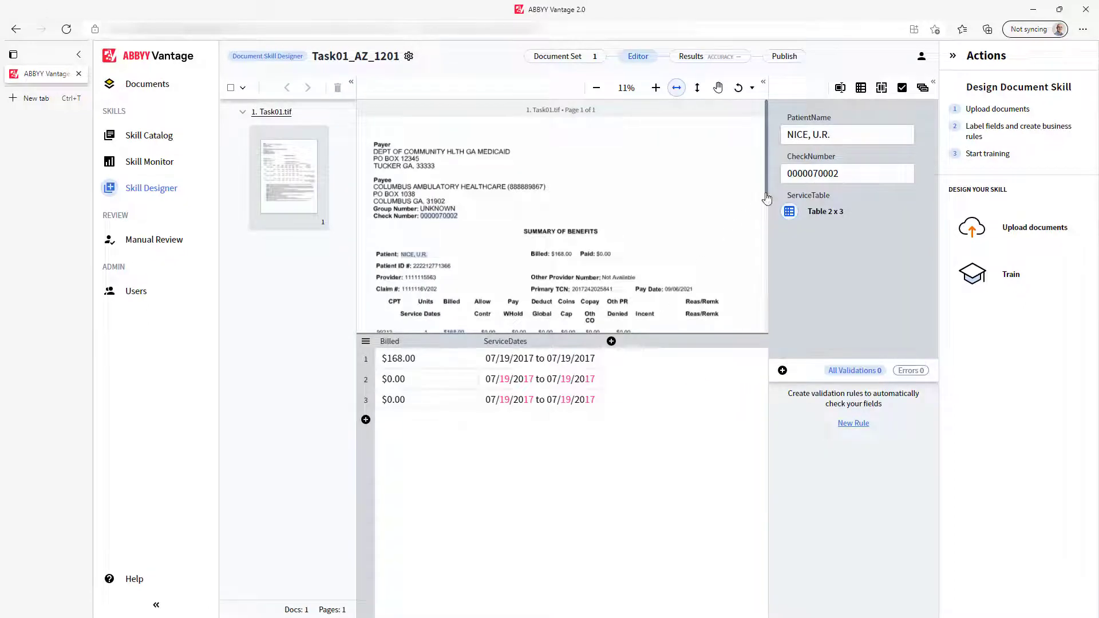
{"action": "left_click_drag", "start_coordinate": [767, 199], "coordinate": [768, 252]}
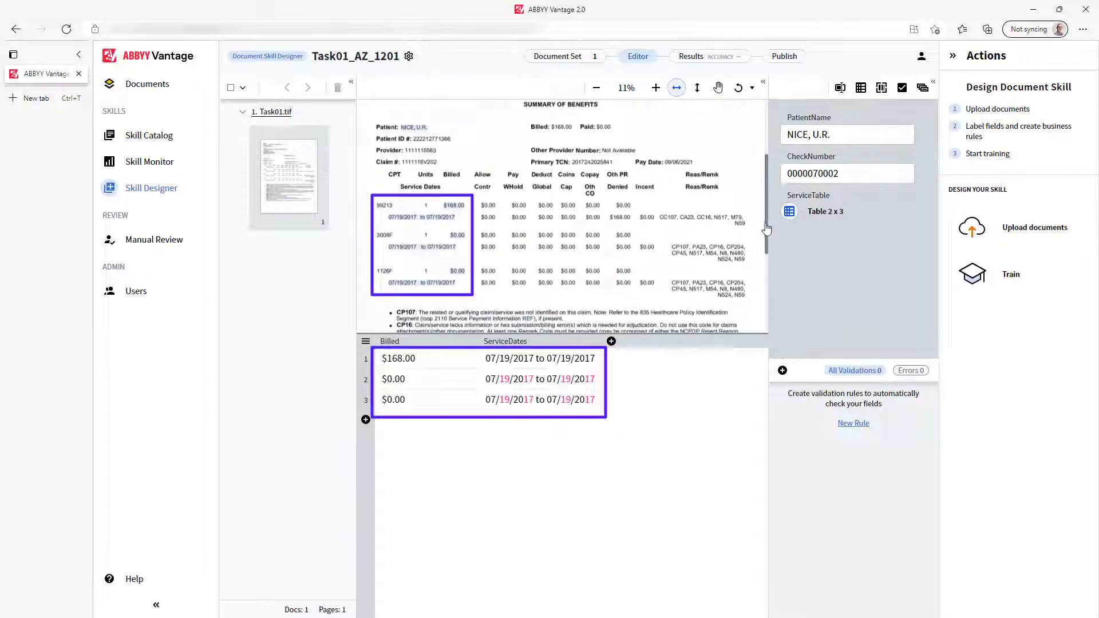
Train the Task01_AZ_1201 document skill and publish it.
{"action": "left_click", "coordinate": [1010, 275]}
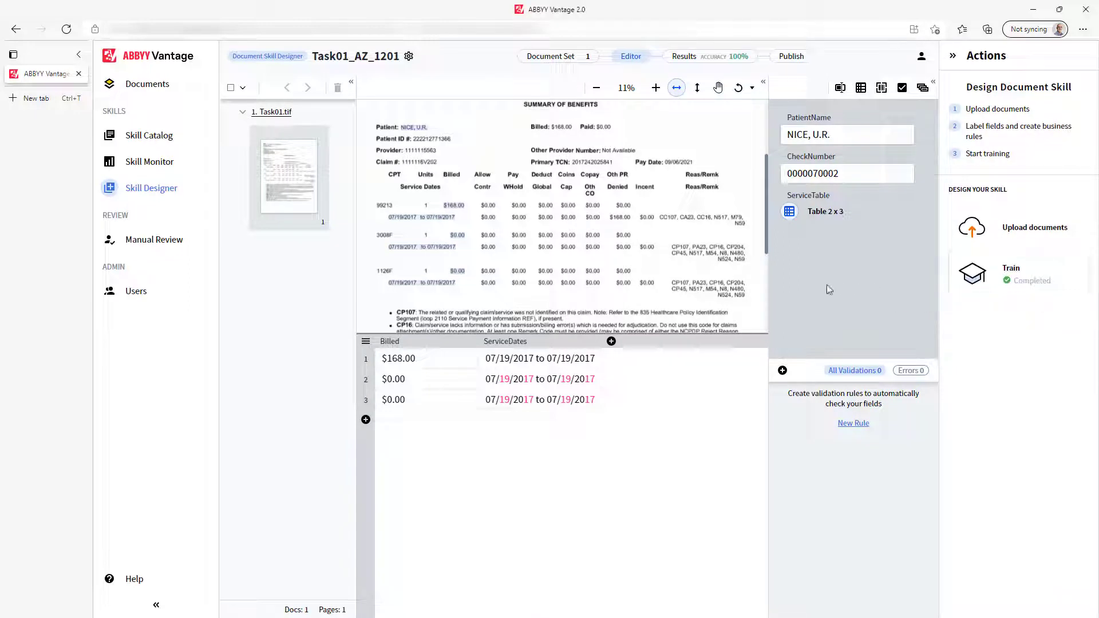
{"action": "scroll", "coordinate": [753, 284], "scroll_direction": "down", "scroll_amount": 5}
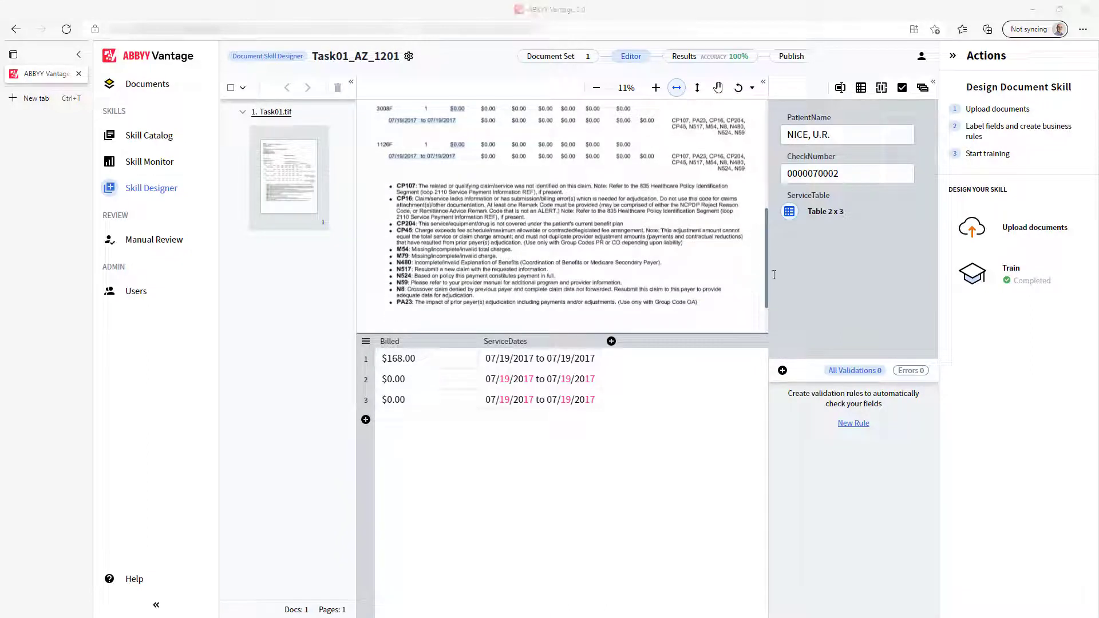
{"action": "left_click", "coordinate": [796, 59]}
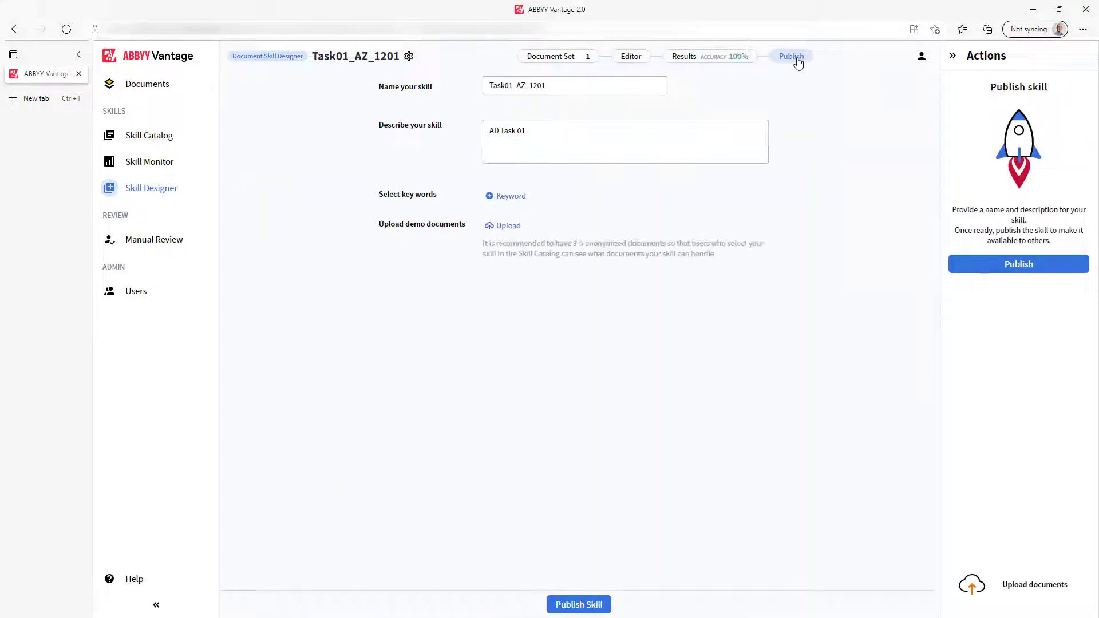
{"action": "left_click", "coordinate": [987, 265]}
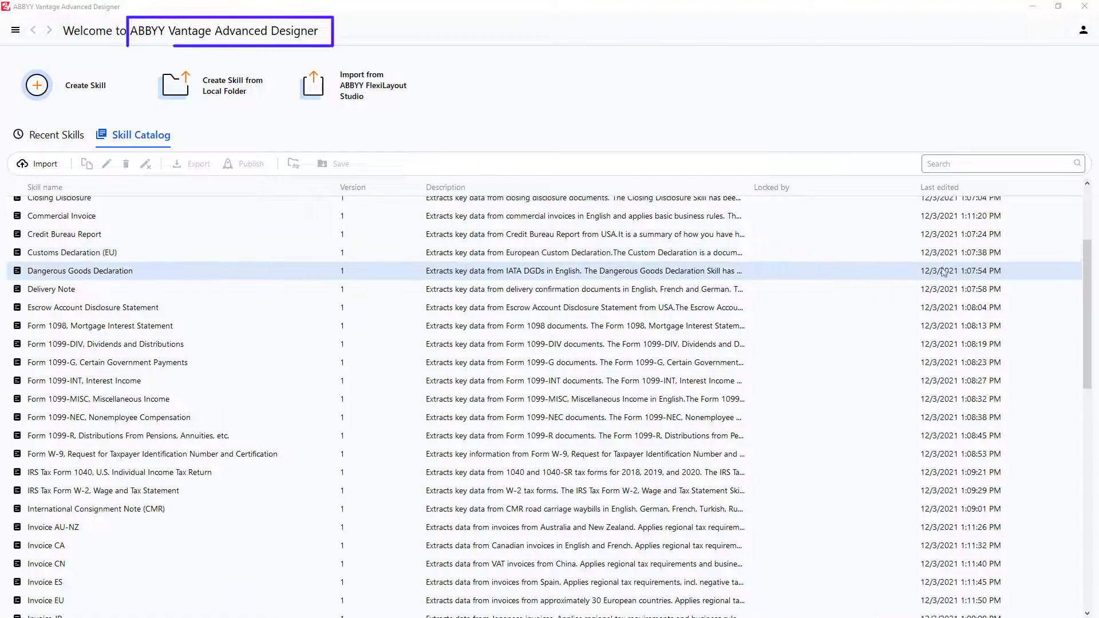
In ABBYY Vantage Advanced Designer, open the Task01_AZ_1201 skill from the catalog and display the structure of its fields.
{"action": "scroll", "coordinate": [905, 273], "scroll_direction": "down", "scroll_amount": 4}
{"action": "scroll", "coordinate": [905, 277], "scroll_direction": "down", "scroll_amount": 5}
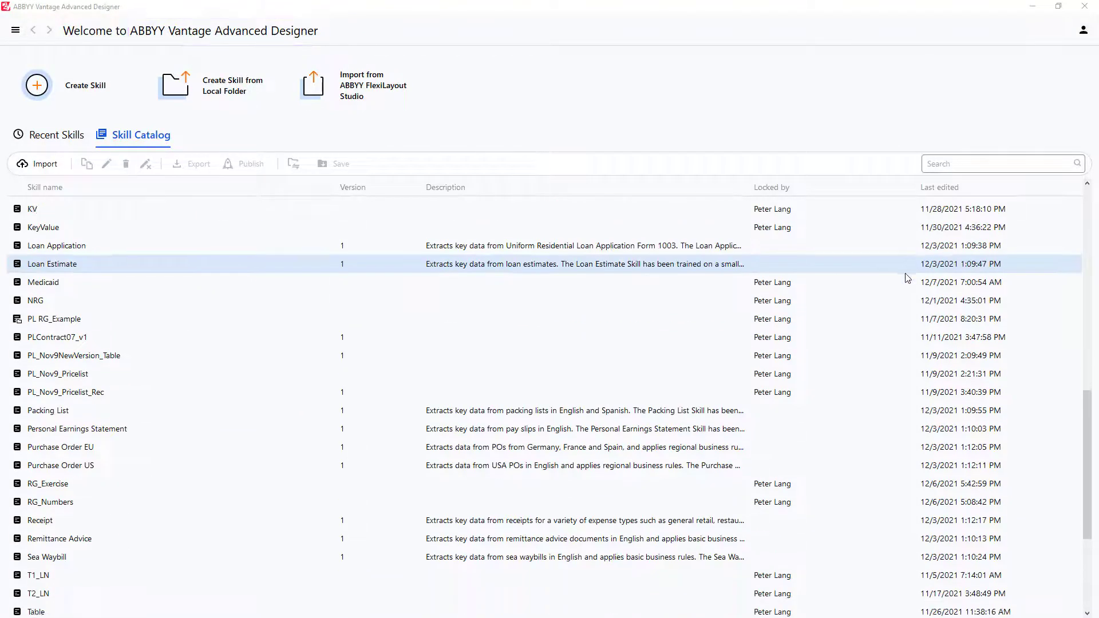
{"action": "left_click", "coordinate": [71, 613]}
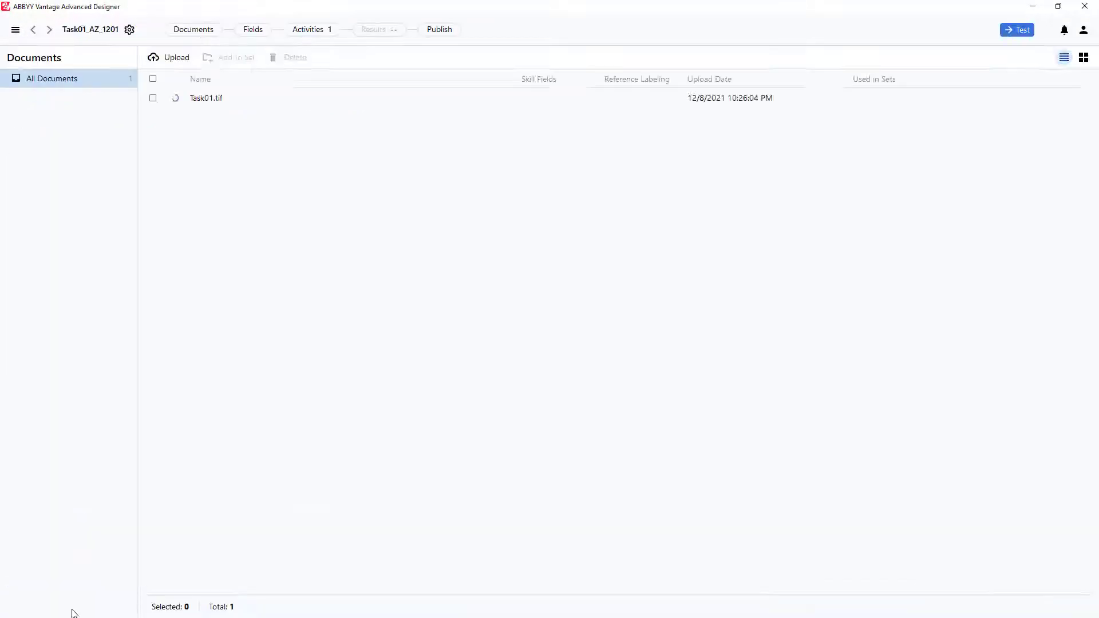
{"action": "left_click", "coordinate": [253, 31]}
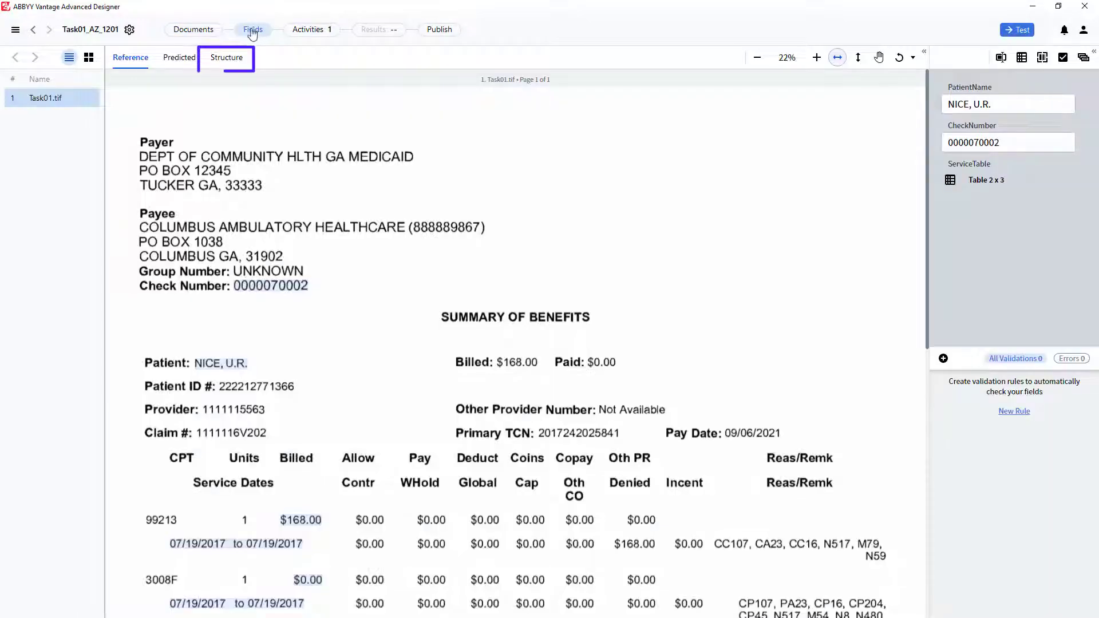
{"action": "left_click", "coordinate": [224, 59]}
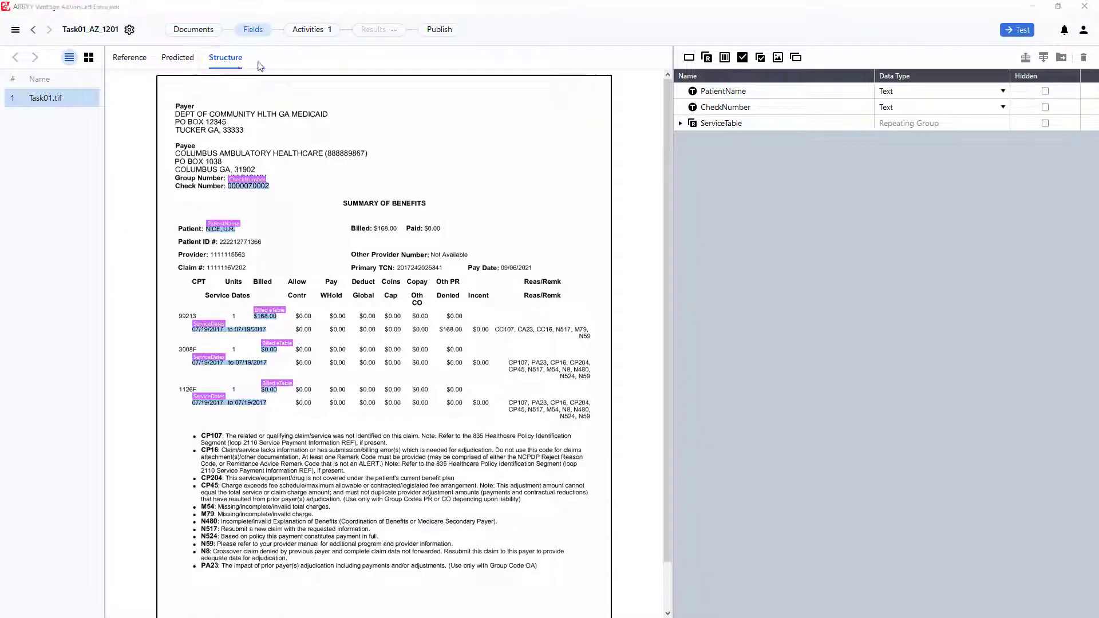
Add a repeating group to the field structure and name it ReasonCode Repeating Group.
{"action": "left_click", "coordinate": [708, 58]}
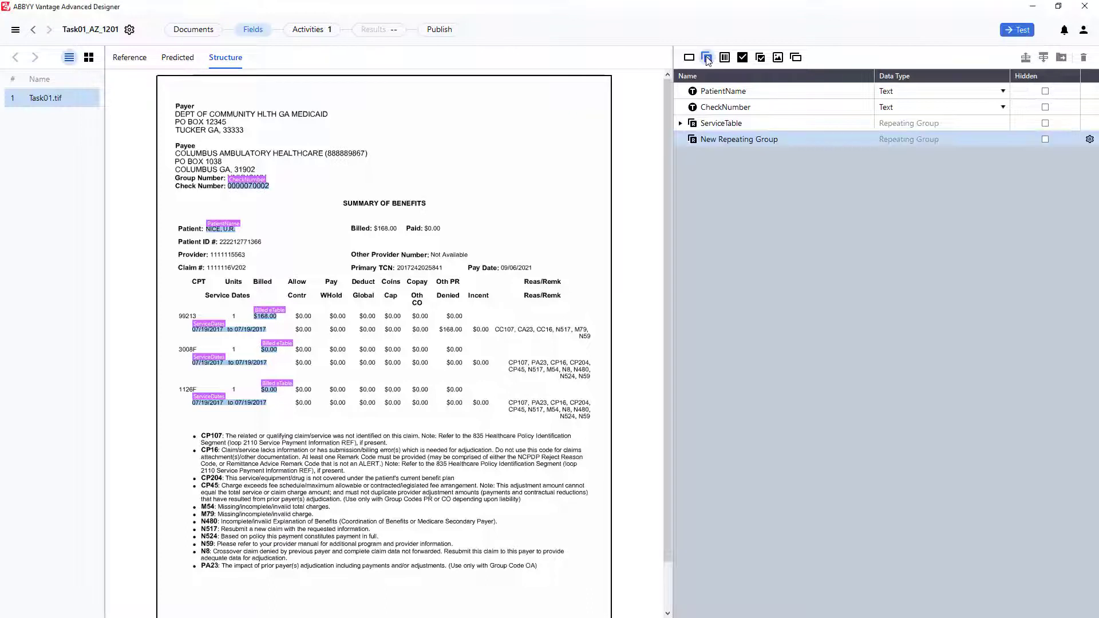
{"action": "double_click", "coordinate": [727, 138]}
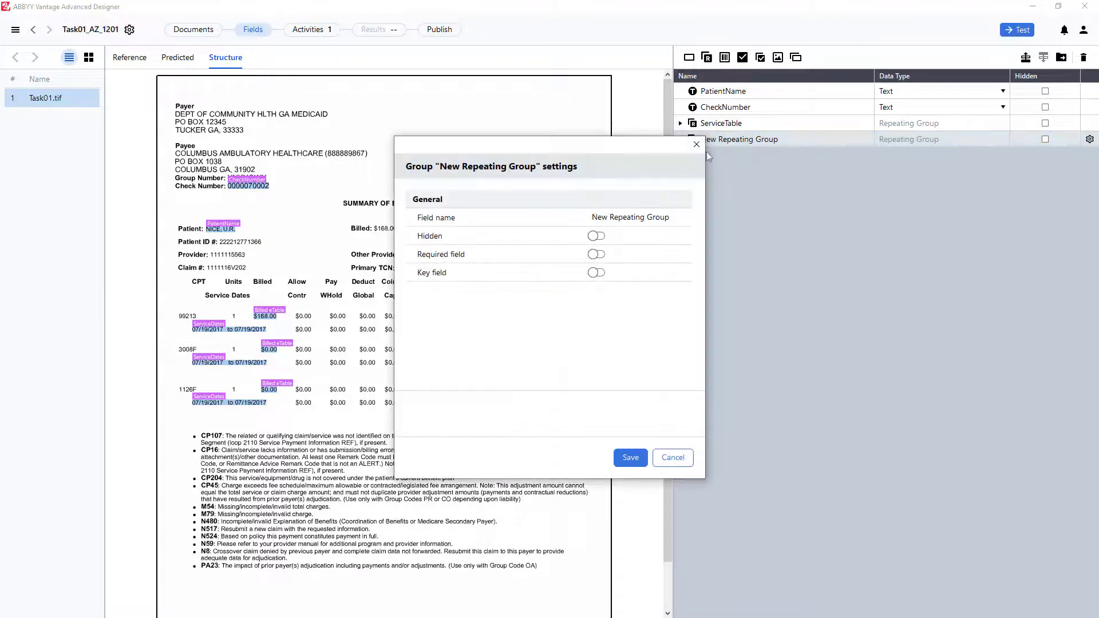
{"action": "double_click", "coordinate": [600, 217]}
{"action": "type", "text": "ReasonCode"}
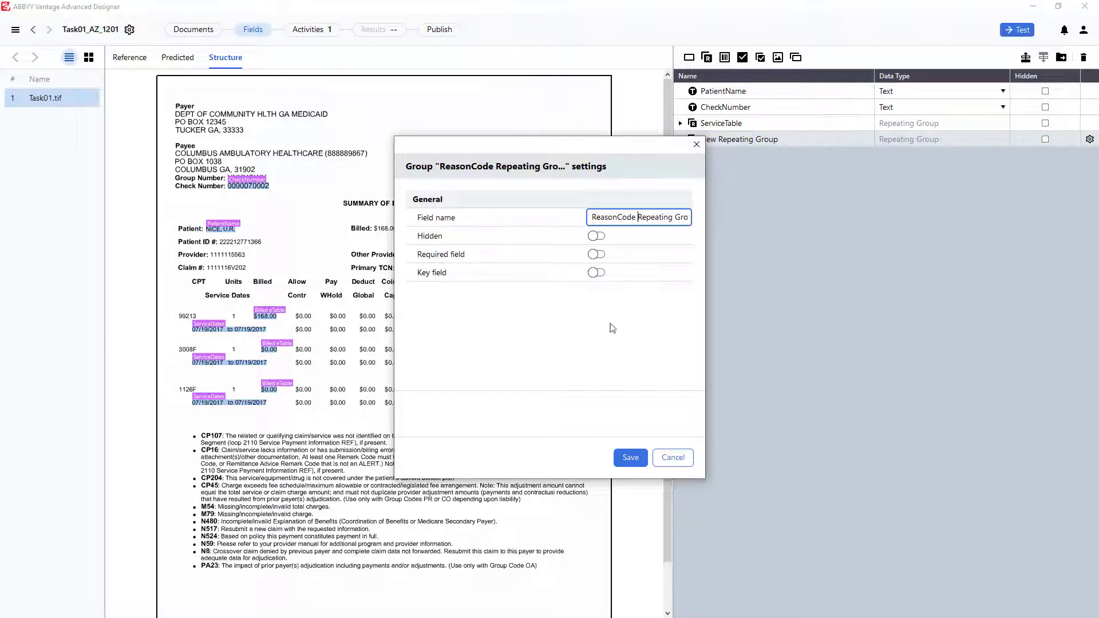
{"action": "left_click", "coordinate": [626, 459]}
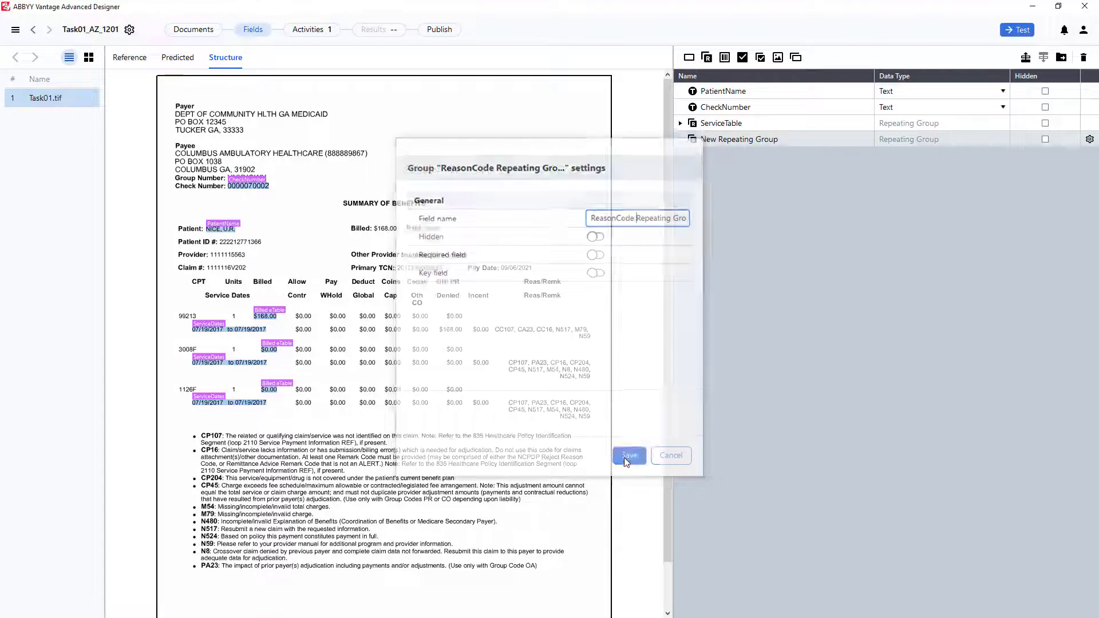
Add a text field named ReasonCode inside the ReasonCode Repeating Group.
{"action": "right_click", "coordinate": [754, 141]}
{"action": "left_click", "coordinate": [770, 149]}
{"action": "double_click", "coordinate": [770, 153]}
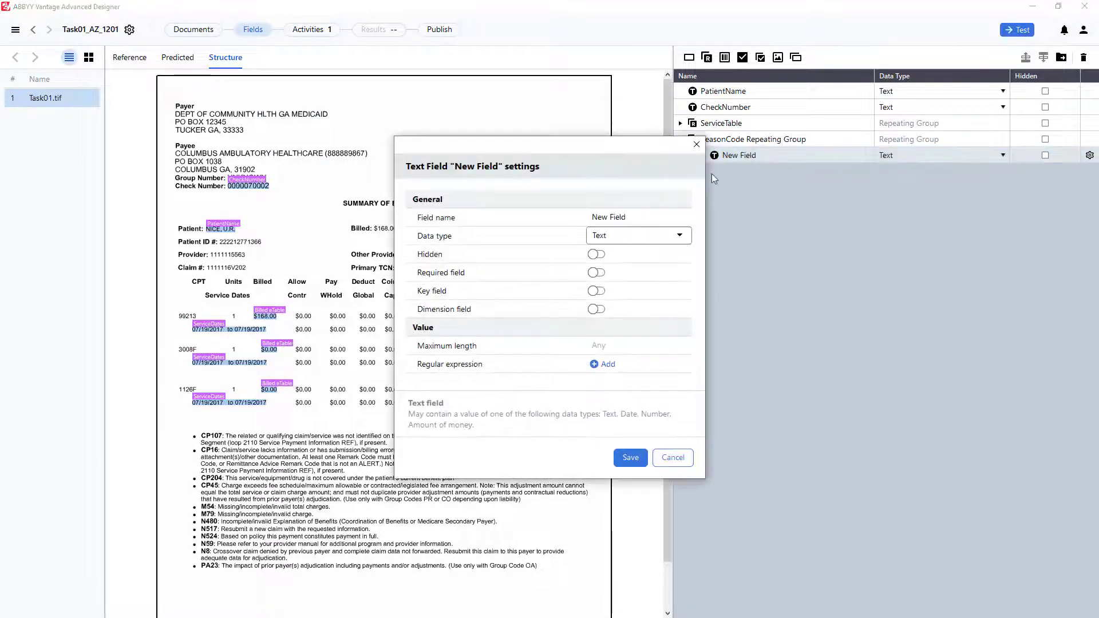
{"action": "double_click", "coordinate": [608, 217]}
{"action": "key", "text": "ctrl+a"}
{"action": "type", "text": "ReasonCode"}
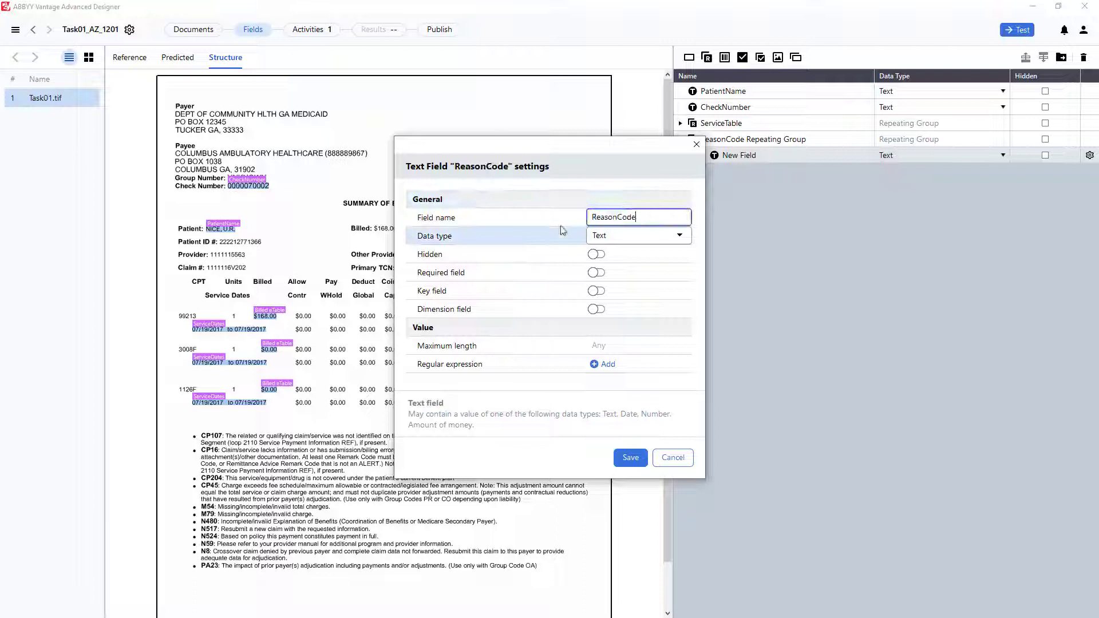
{"action": "left_click", "coordinate": [630, 457]}
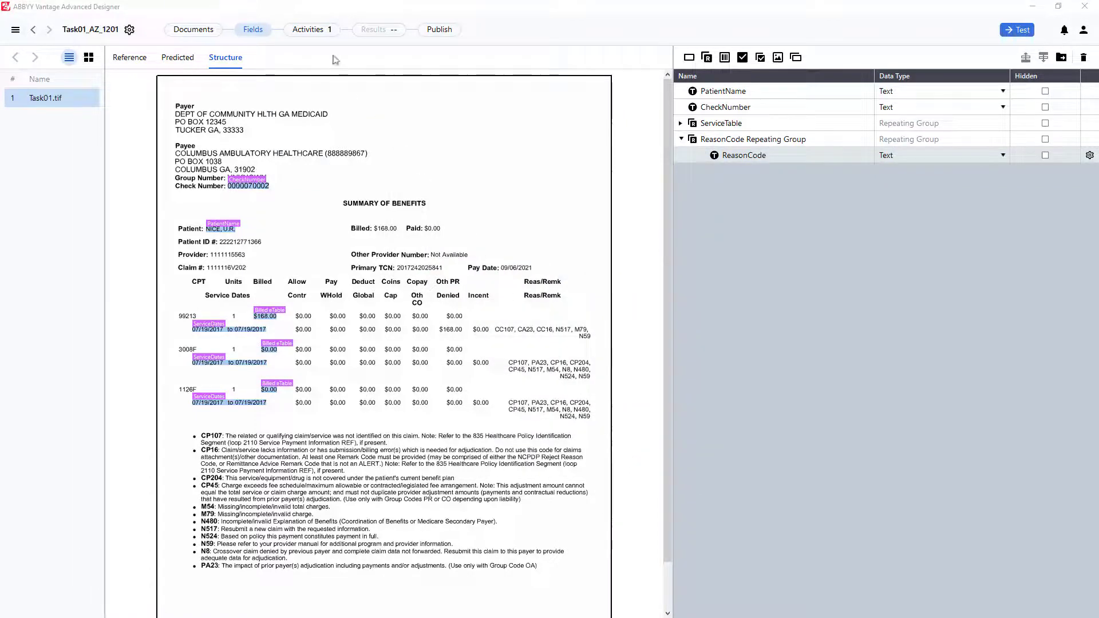
Insert an Extraction Rules activity before the Default activity and limit its extraction fields to the ReasonCode Repeating Group and its ReasonCode field.
{"action": "left_click", "coordinate": [316, 32]}
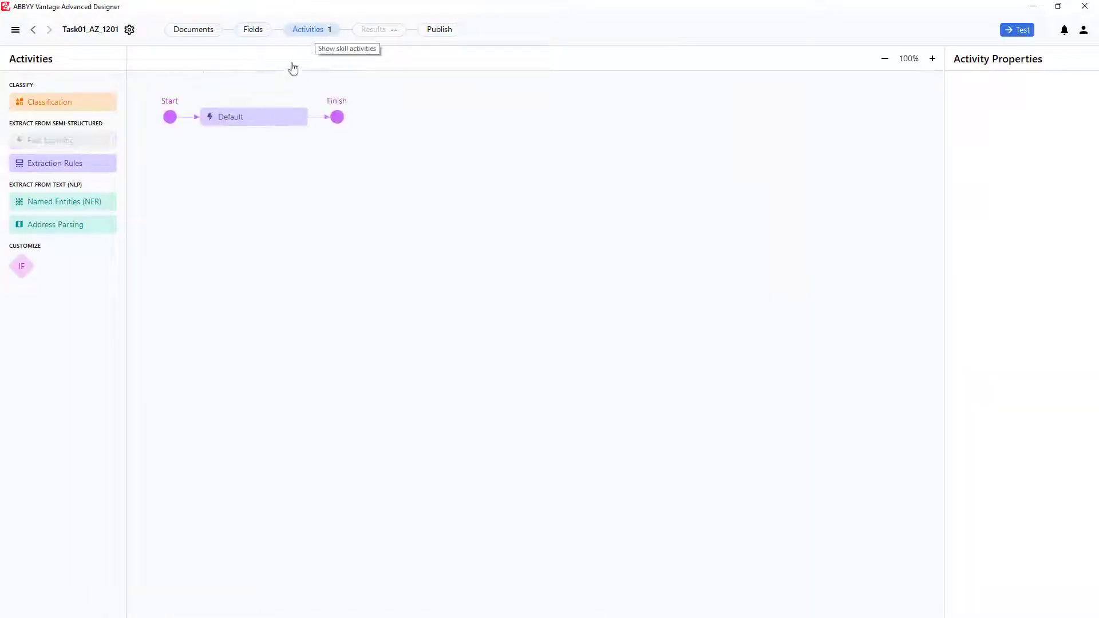
{"action": "left_click_drag", "start_coordinate": [98, 162], "coordinate": [182, 119]}
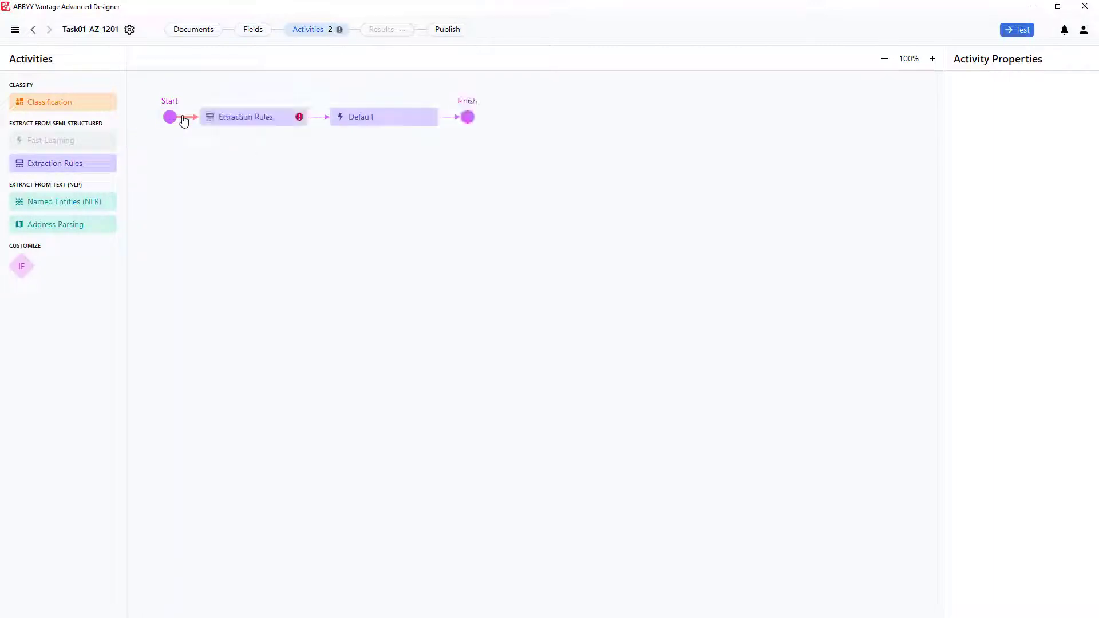
{"action": "left_click", "coordinate": [233, 119]}
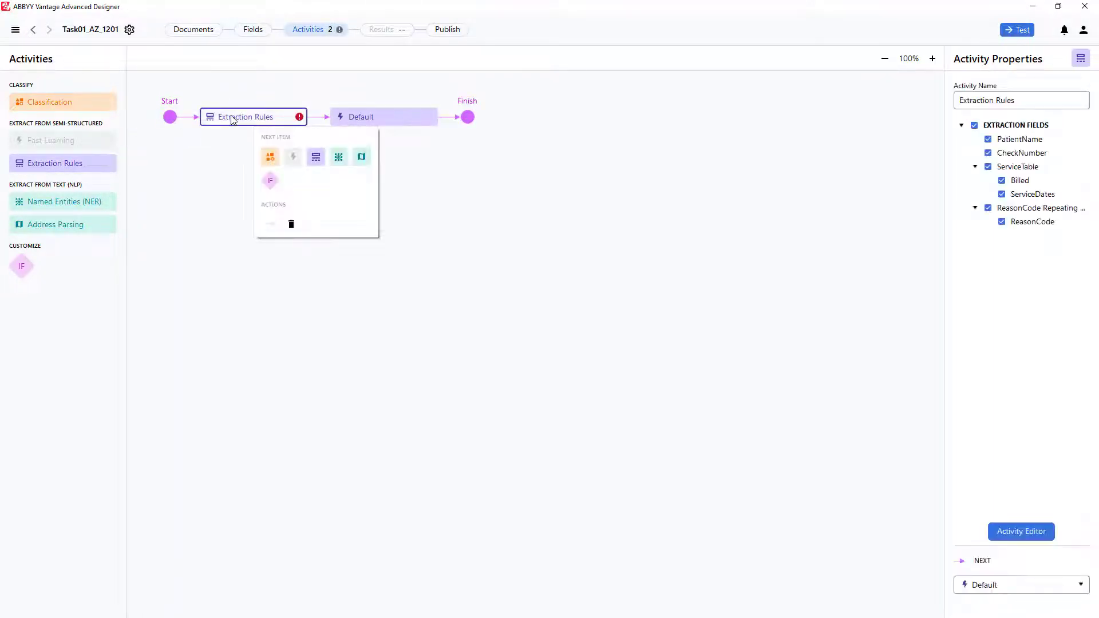
{"action": "left_click", "coordinate": [975, 124]}
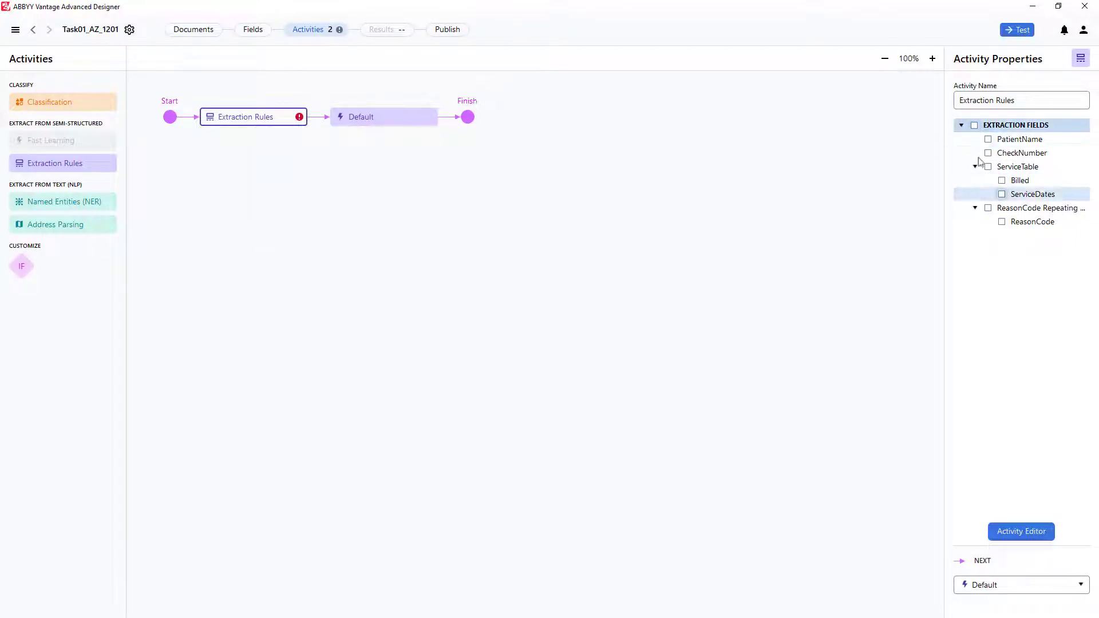
{"action": "left_click", "coordinate": [988, 209]}
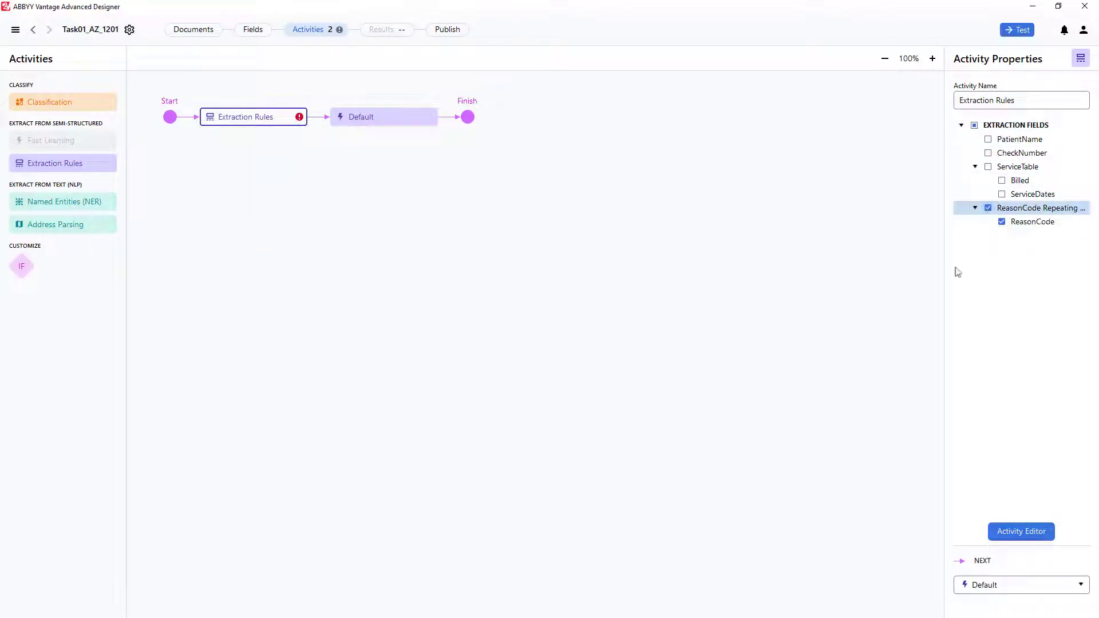
In the editor of the Extraction Rules activity, disable both the ReasonCode_Repeating_Group search element and the ReasonCode Repeating Group field.
{"action": "left_click", "coordinate": [1026, 533]}
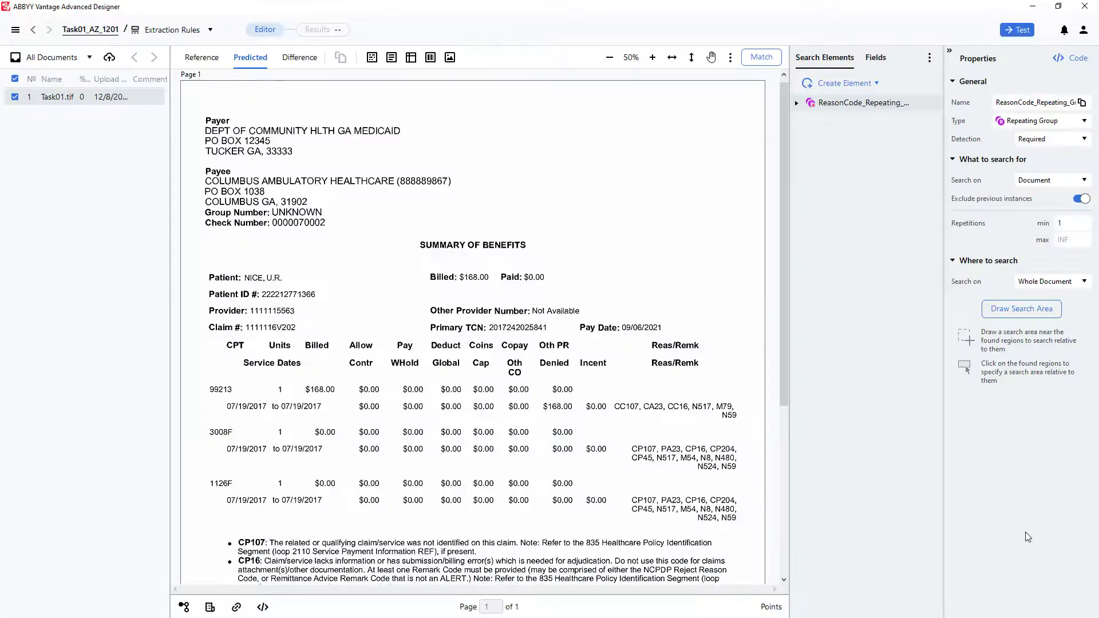
{"action": "right_click", "coordinate": [827, 103]}
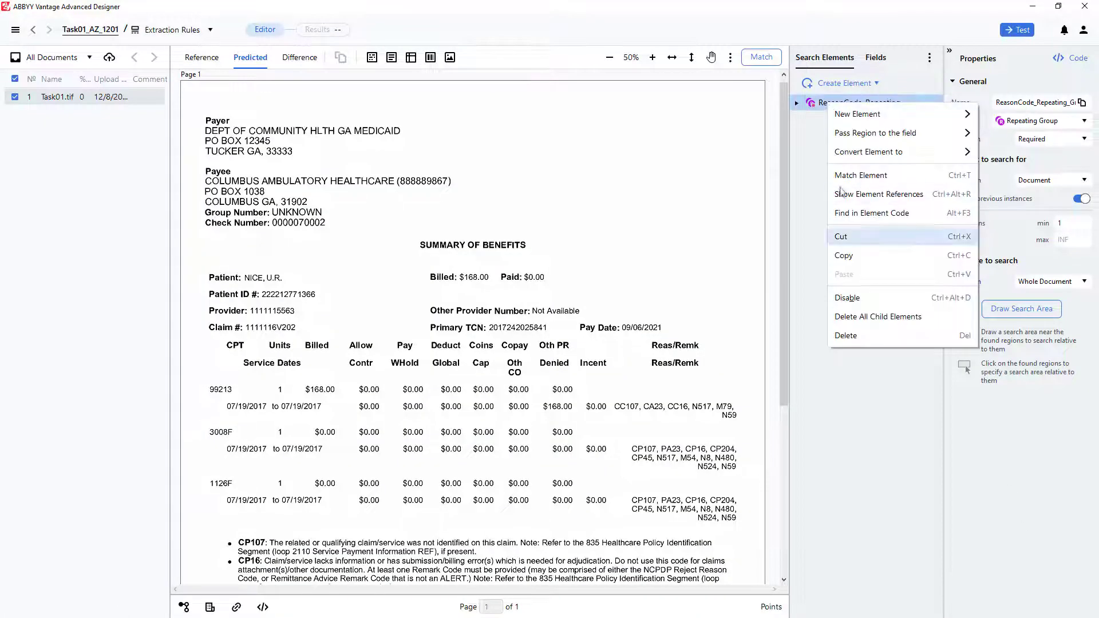
{"action": "left_click", "coordinate": [847, 298]}
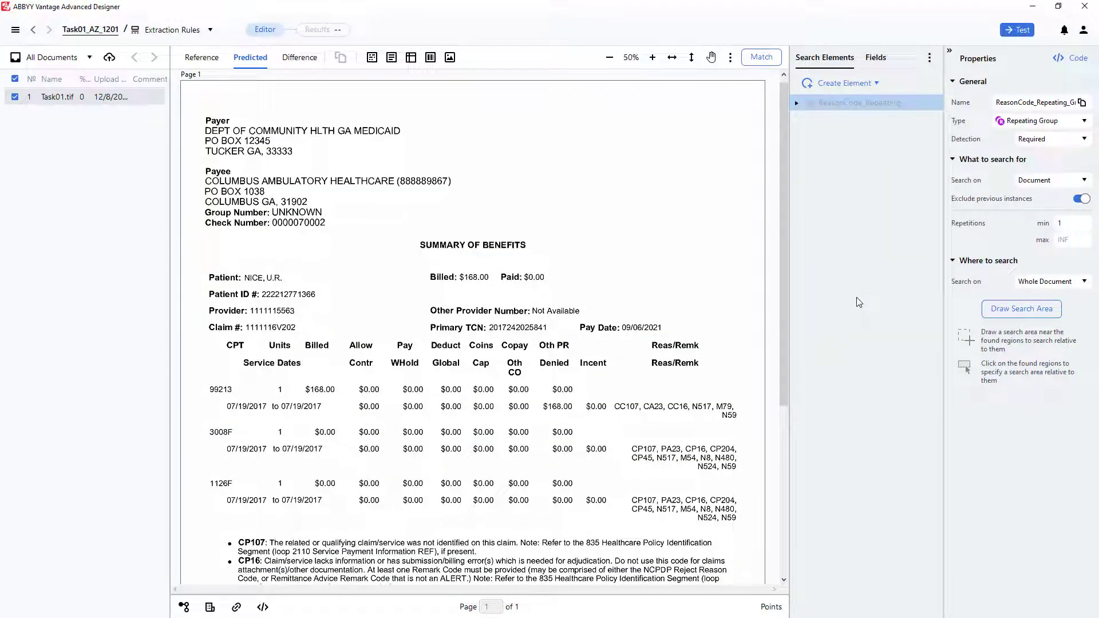
{"action": "left_click", "coordinate": [876, 58]}
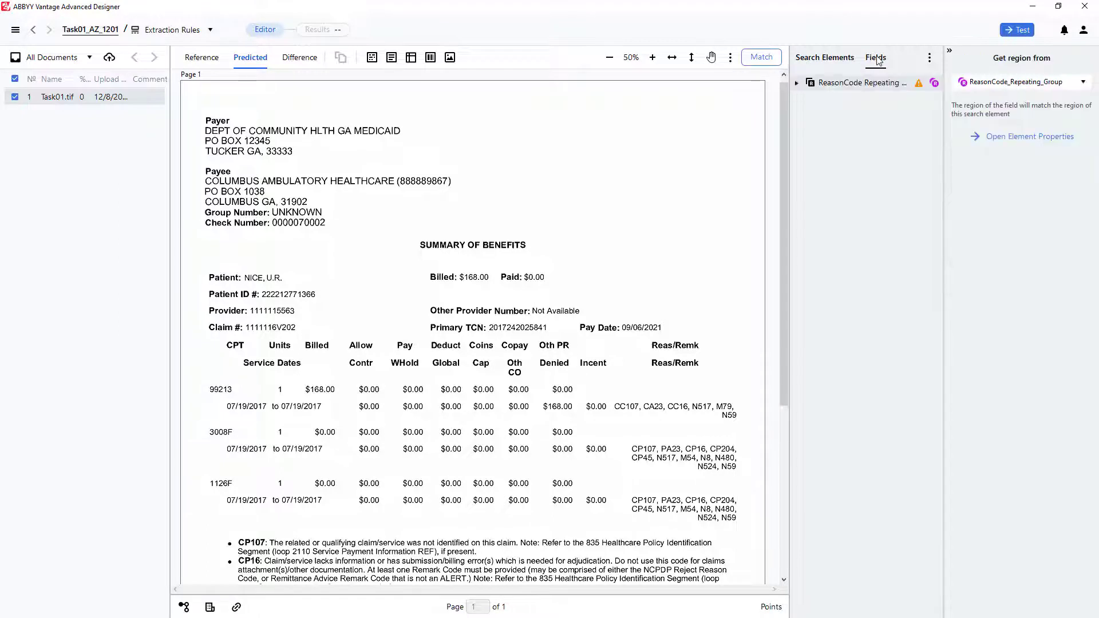
{"action": "right_click", "coordinate": [865, 85]}
{"action": "left_click", "coordinate": [883, 115]}
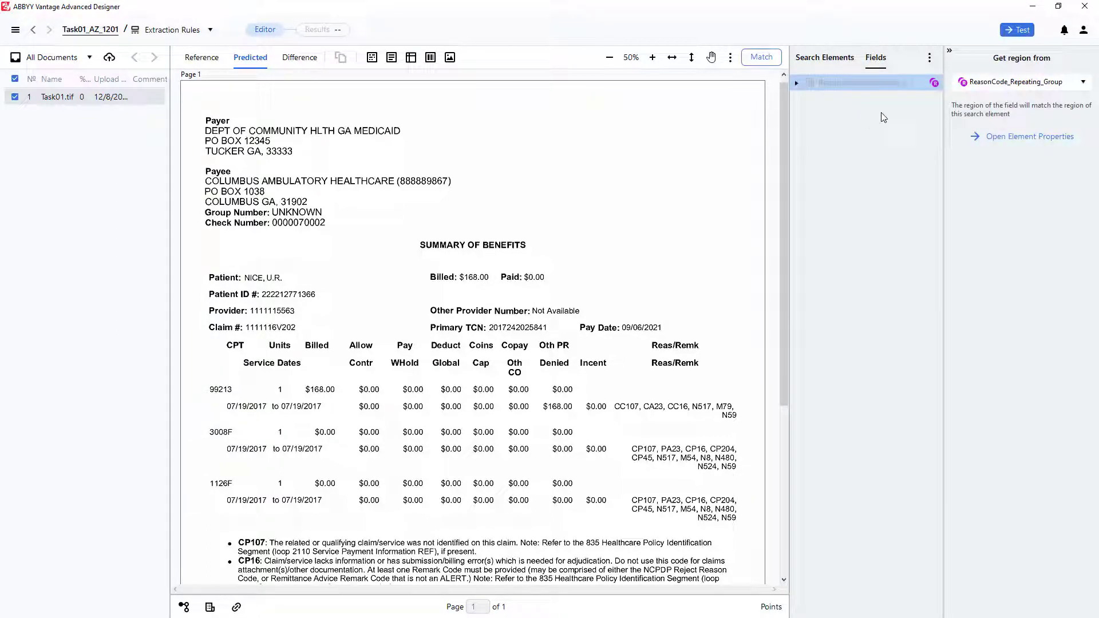
Create a Static Text search element named kwGlobal that finds the text Global, and match it on the document.
{"action": "left_click", "coordinate": [825, 57]}
{"action": "left_click", "coordinate": [877, 83]}
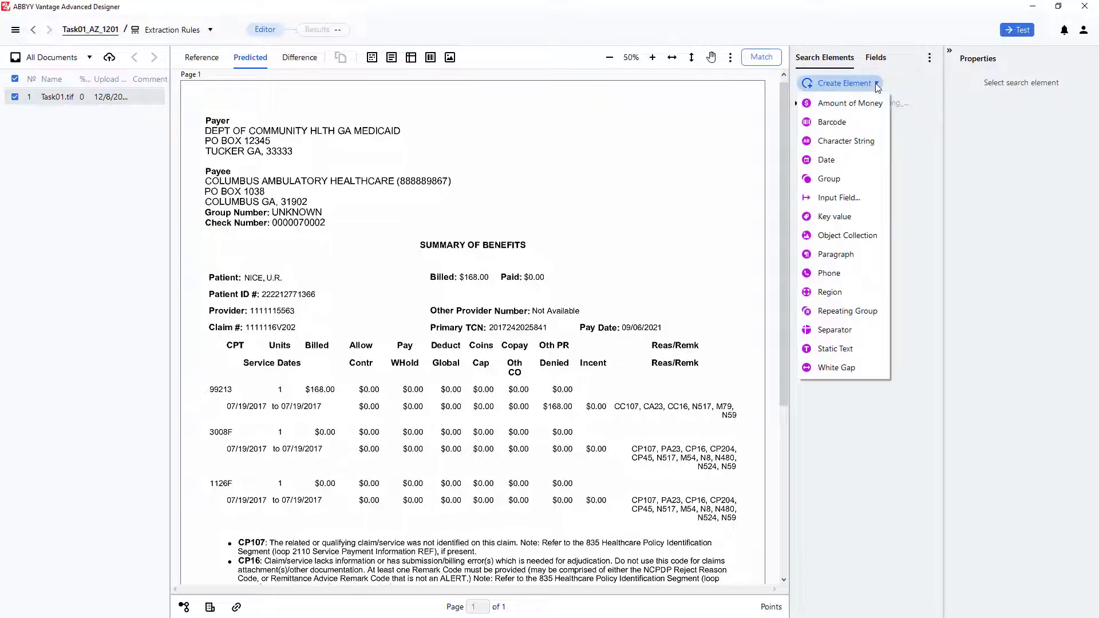
{"action": "left_click", "coordinate": [837, 349]}
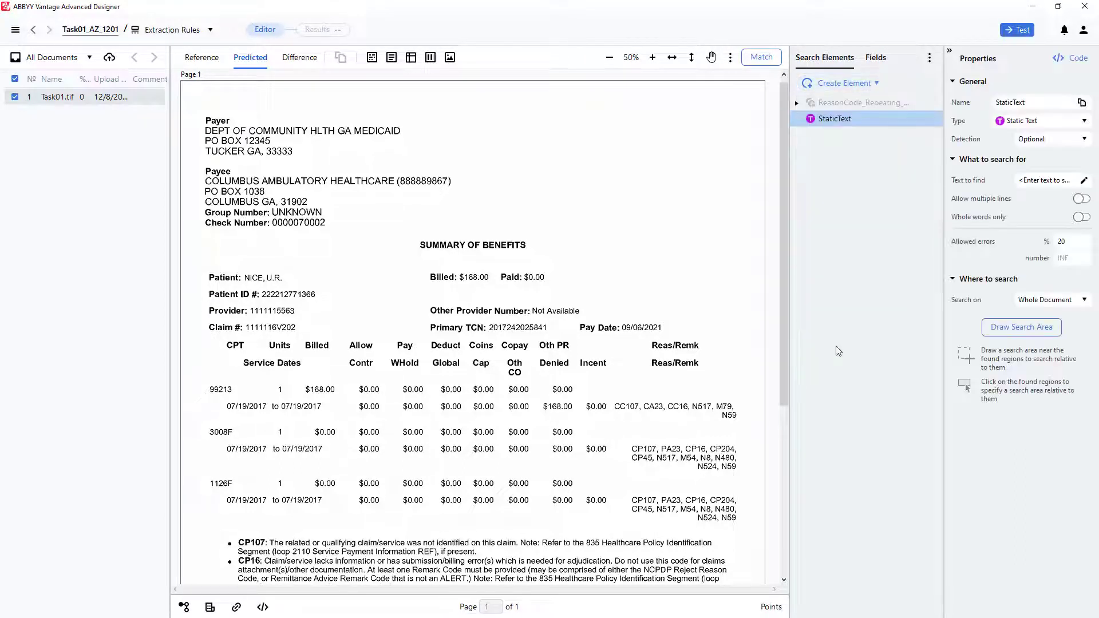
{"action": "left_click_drag", "start_coordinate": [1030, 103], "coordinate": [932, 102]}
{"action": "type", "text": "kwGlobal"}
{"action": "left_click", "coordinate": [1053, 181]}
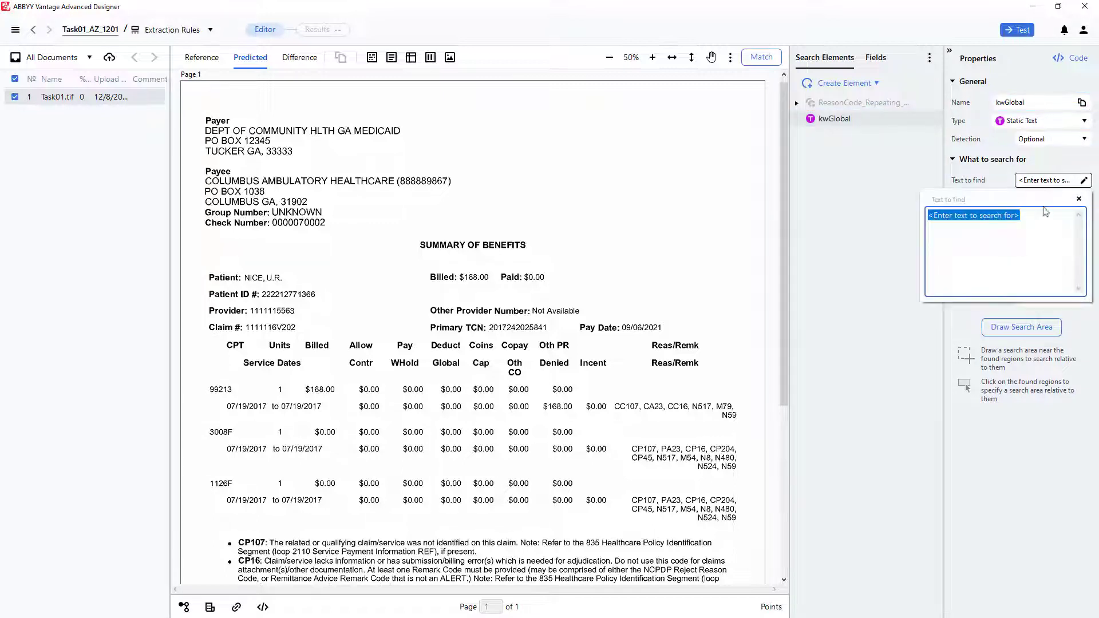
{"action": "type", "text": "Global"}
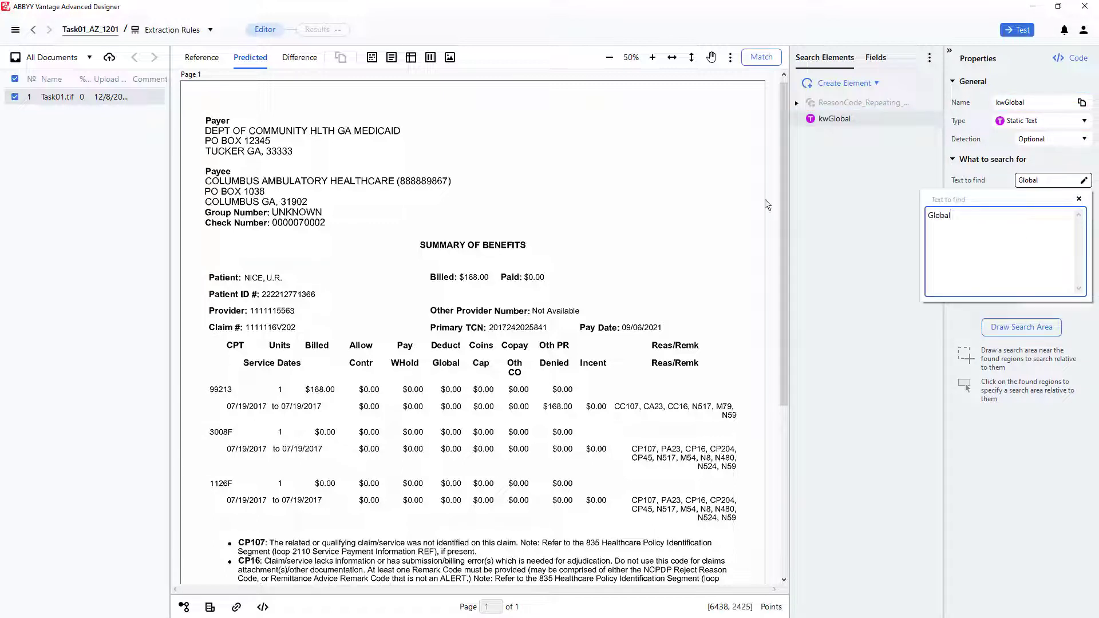
{"action": "left_click", "coordinate": [763, 57]}
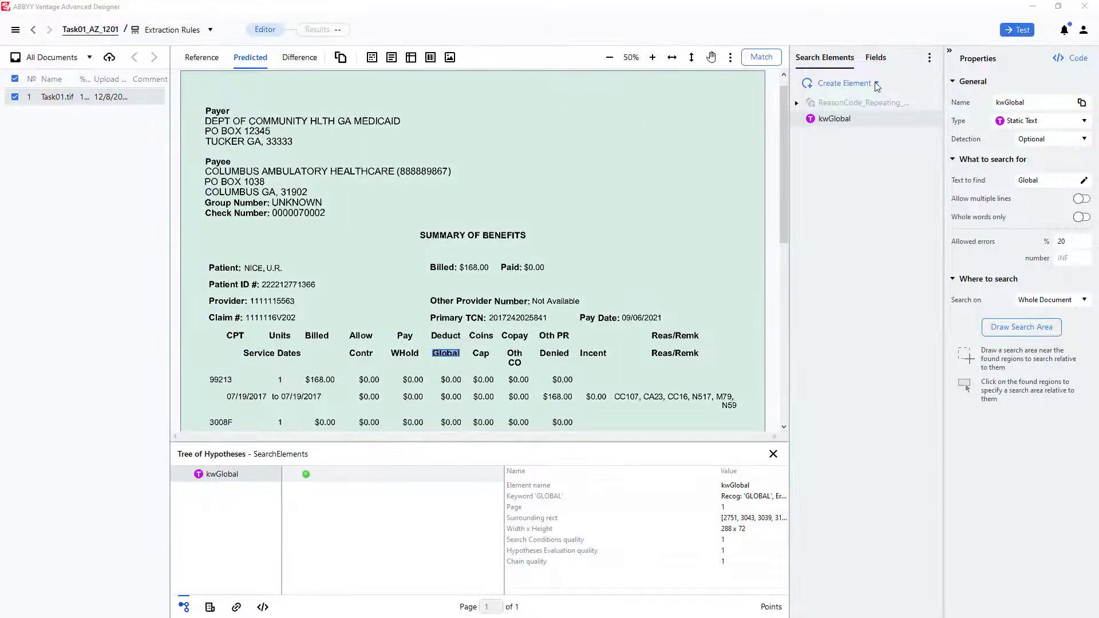
Create a White Gap search element, measure the gap between the last service row and the notes, and set its minimum height to 340.
{"action": "left_click", "coordinate": [877, 84]}
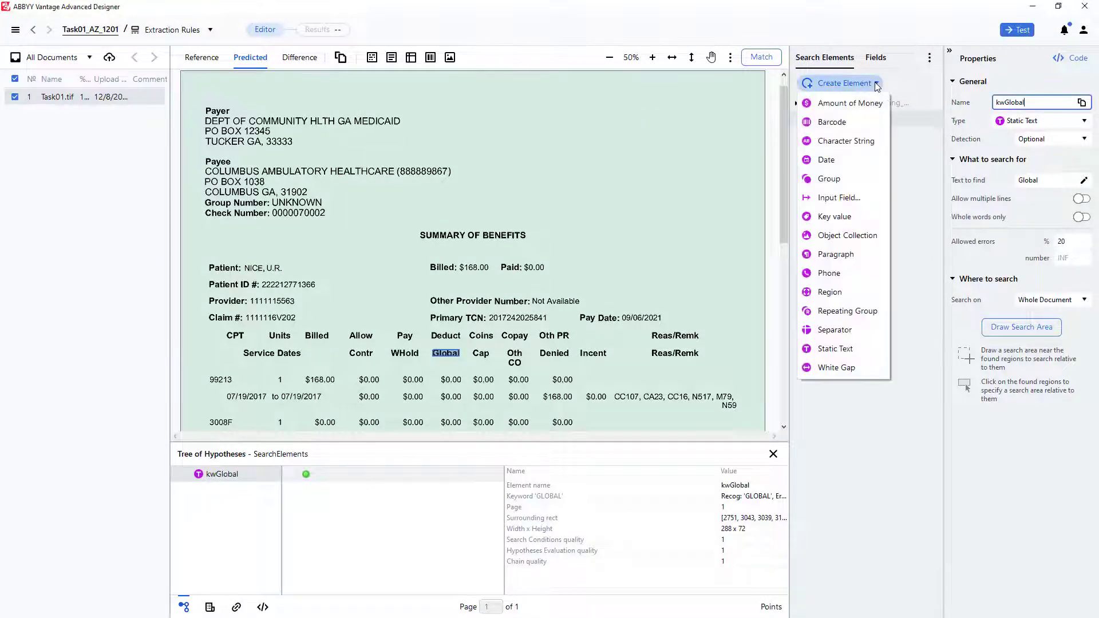
{"action": "left_click", "coordinate": [837, 368]}
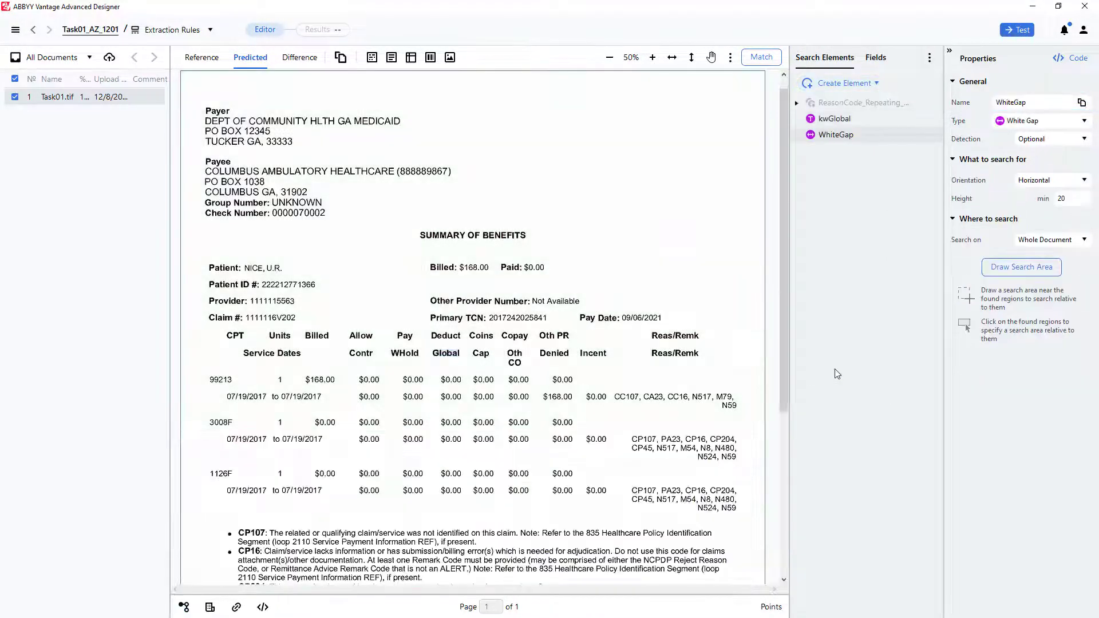
{"action": "left_click", "coordinate": [730, 58]}
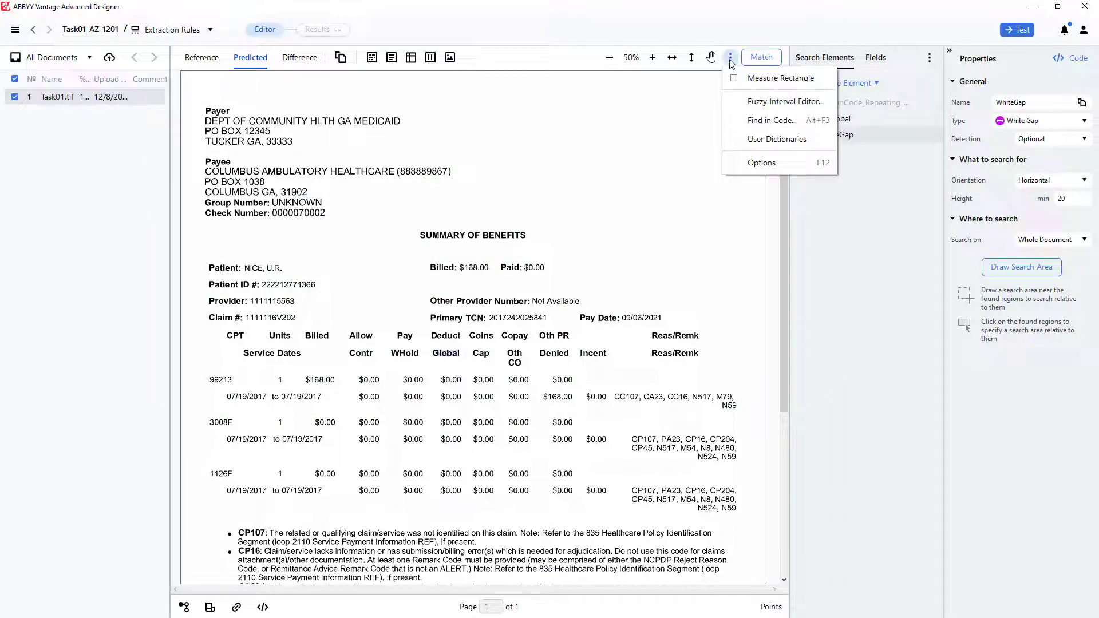
{"action": "left_click", "coordinate": [757, 79]}
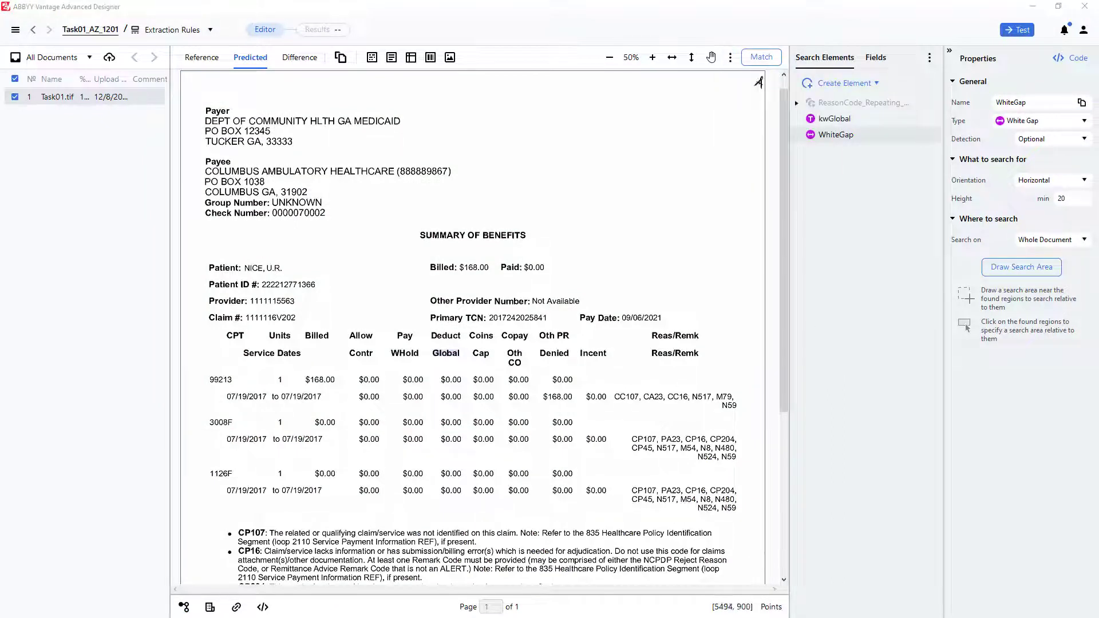
{"action": "left_click", "coordinate": [454, 497]}
{"action": "left_click_drag", "start_coordinate": [456, 493], "coordinate": [449, 527]}
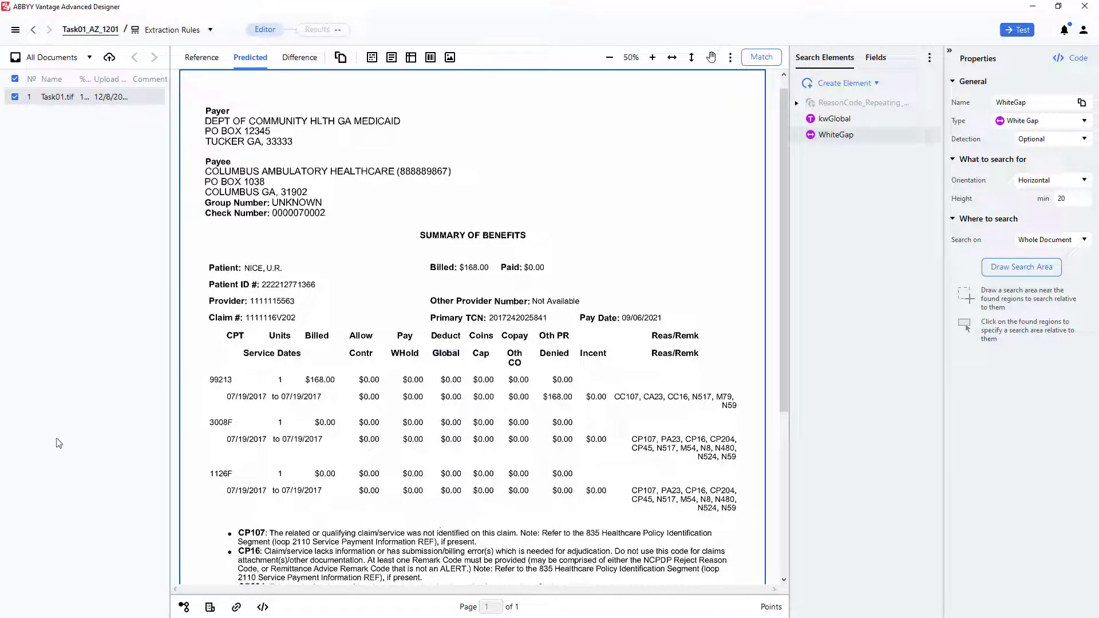
{"action": "left_click_drag", "start_coordinate": [488, 372], "coordinate": [752, 410]}
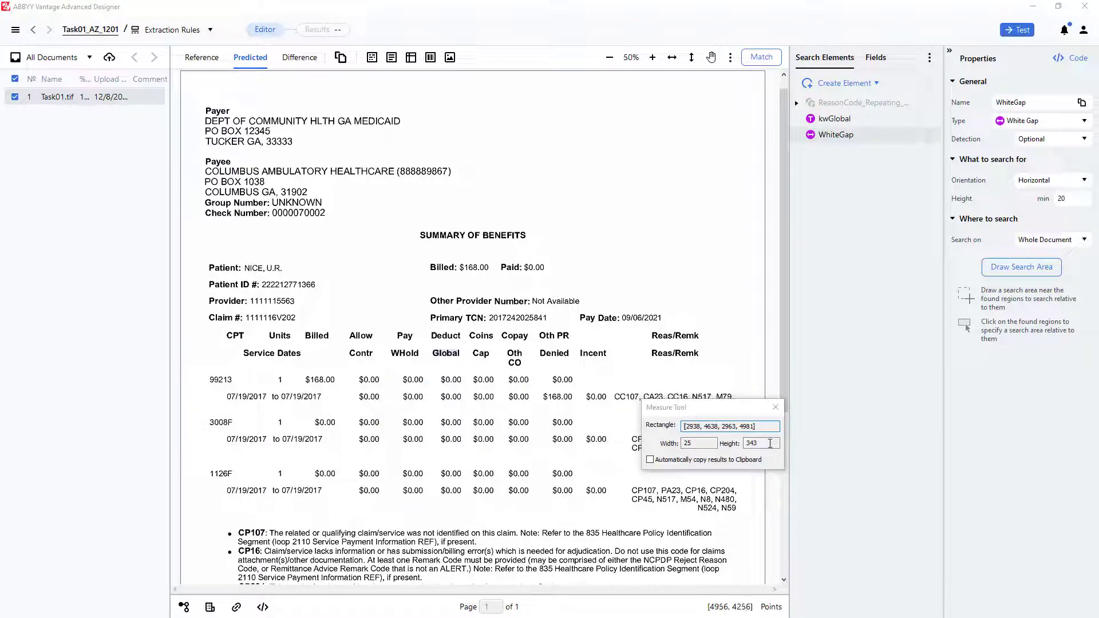
{"action": "double_click", "coordinate": [1068, 199]}
{"action": "type", "text": "340"}
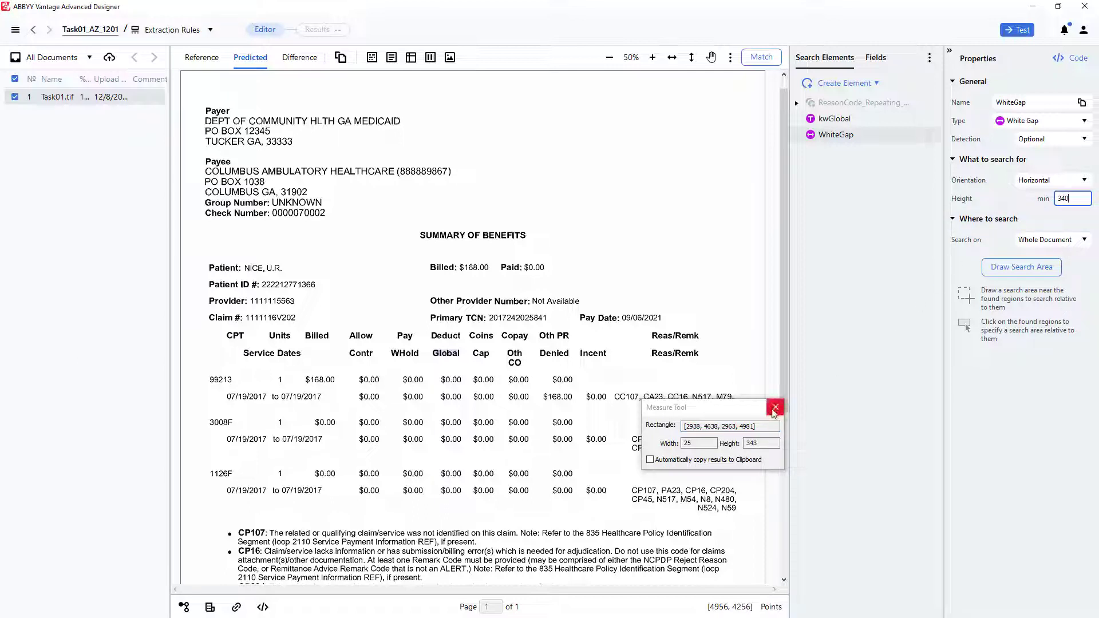
{"action": "left_click", "coordinate": [775, 407]}
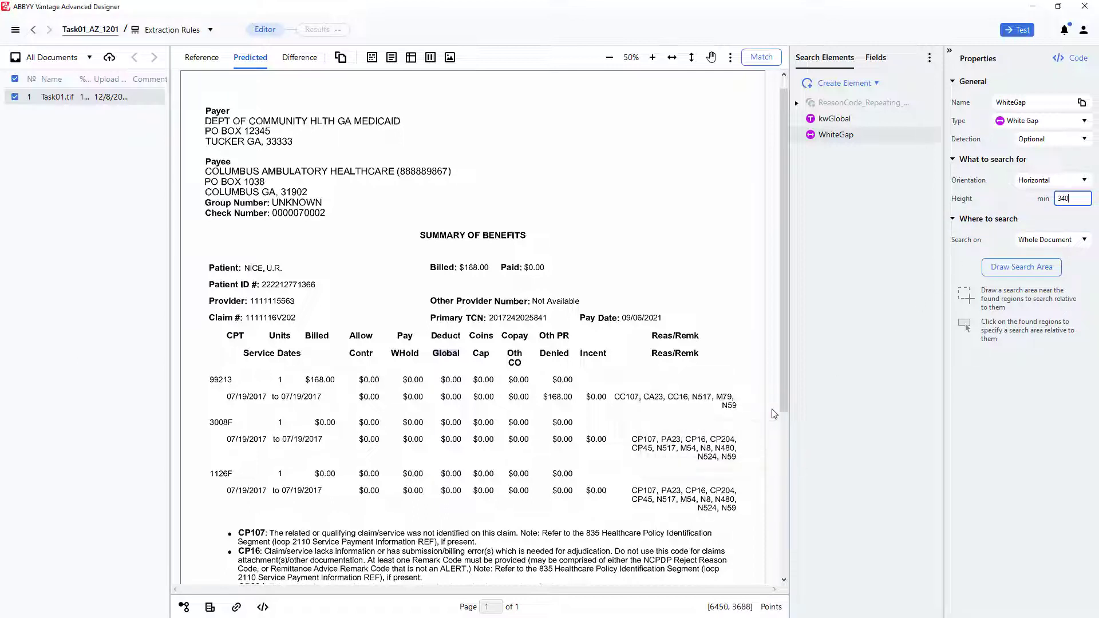
Define the WhiteGap search area as below kwGlobal and right of kwGlobal with an offset of -150.
{"action": "left_click", "coordinate": [1037, 269]}
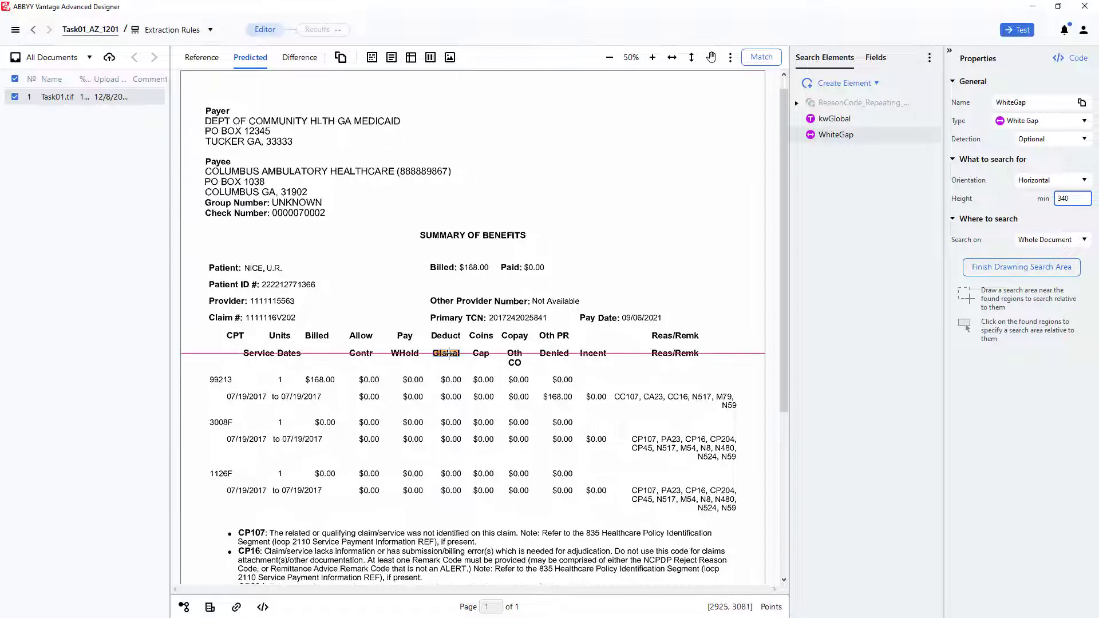
{"action": "left_click", "coordinate": [449, 353]}
{"action": "left_click", "coordinate": [476, 343]}
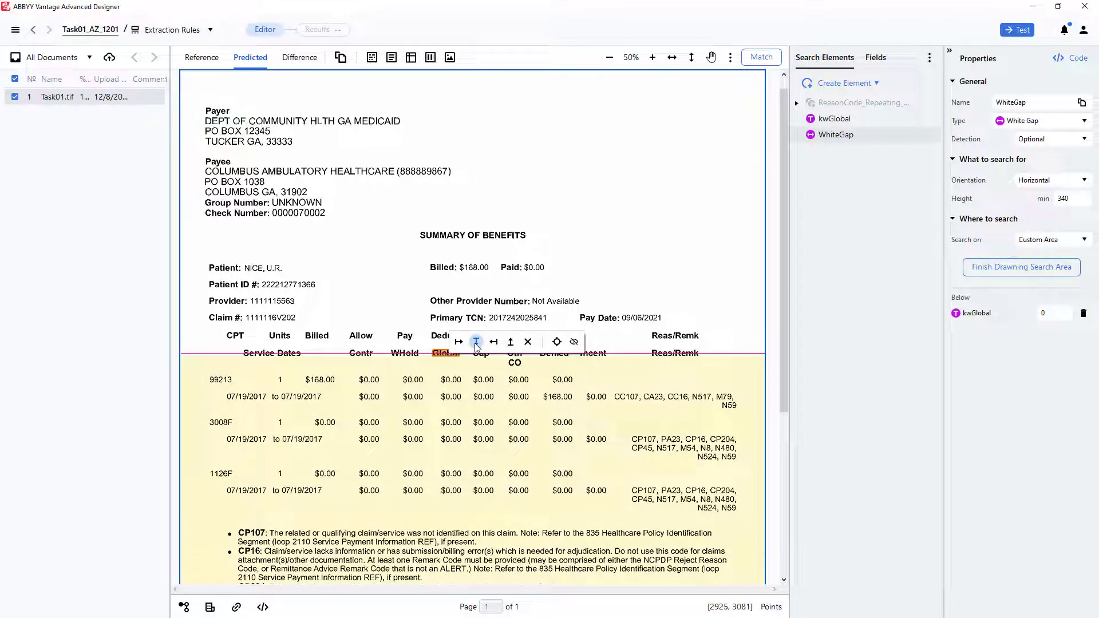
{"action": "left_click", "coordinate": [459, 342]}
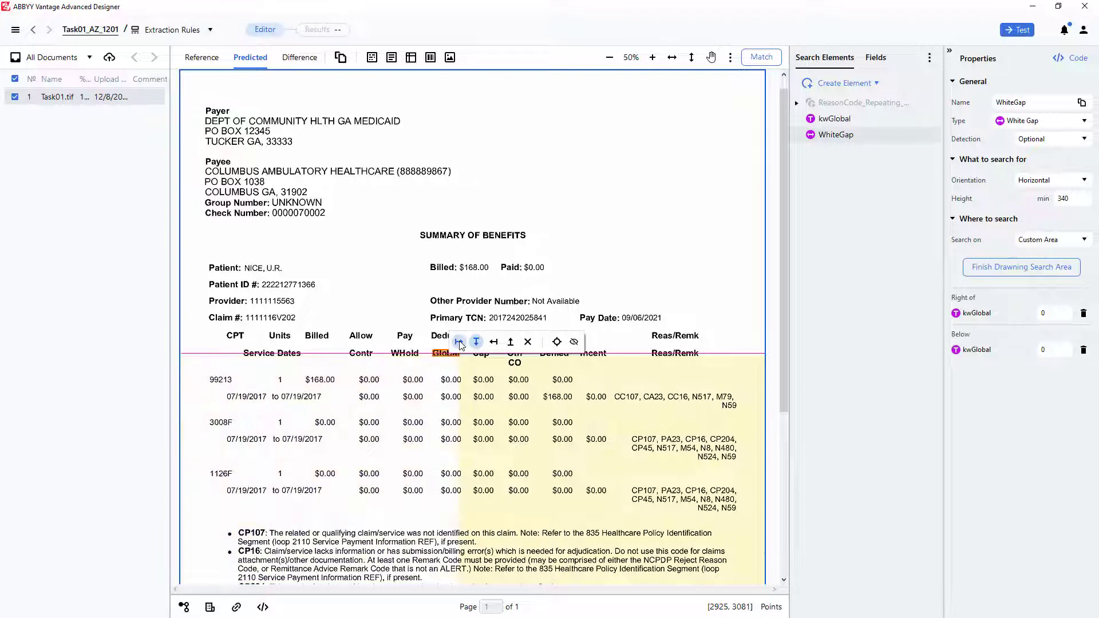
{"action": "left_click", "coordinate": [1051, 314]}
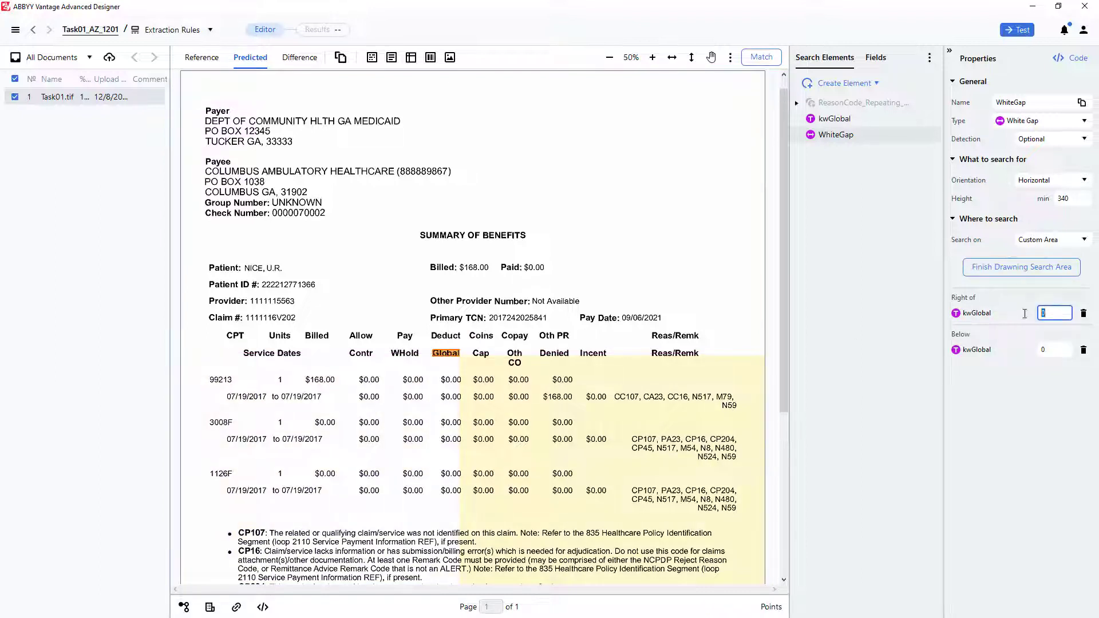
{"action": "type", "text": "-15"}
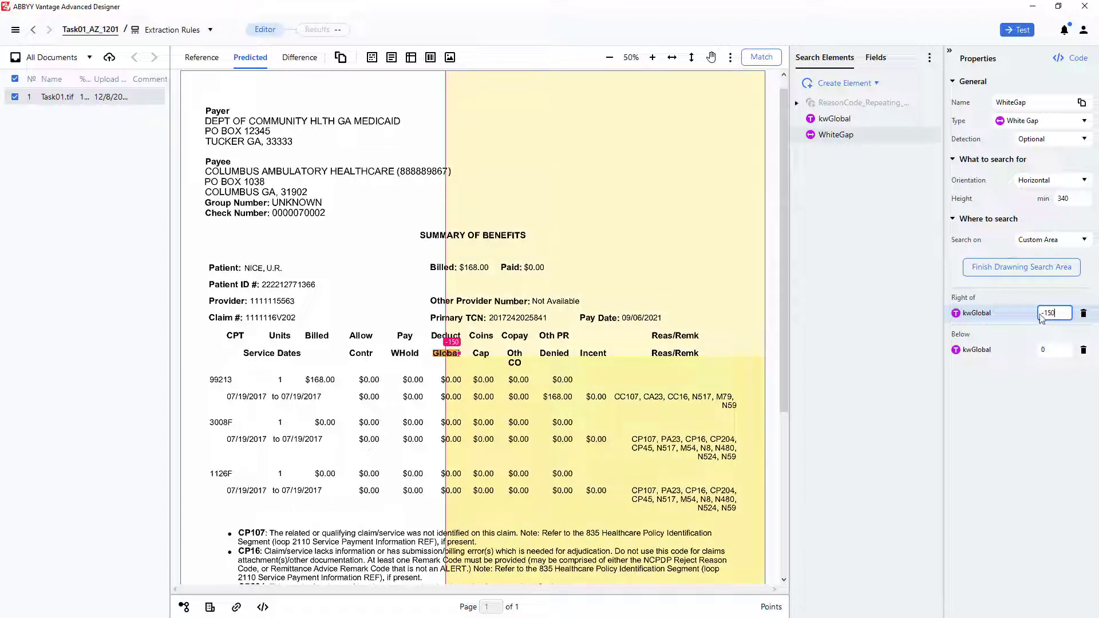
{"action": "left_click", "coordinate": [1026, 319]}
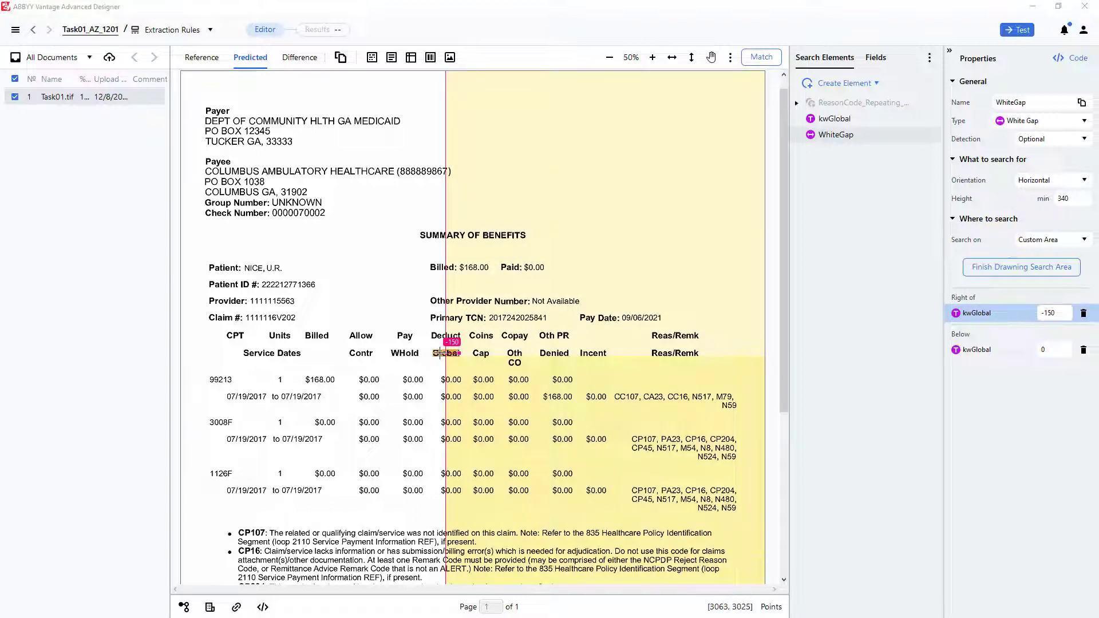
Bound the WhiteGap search area to the left of kwGlobal with an offset of -250.
{"action": "left_click", "coordinate": [439, 353]}
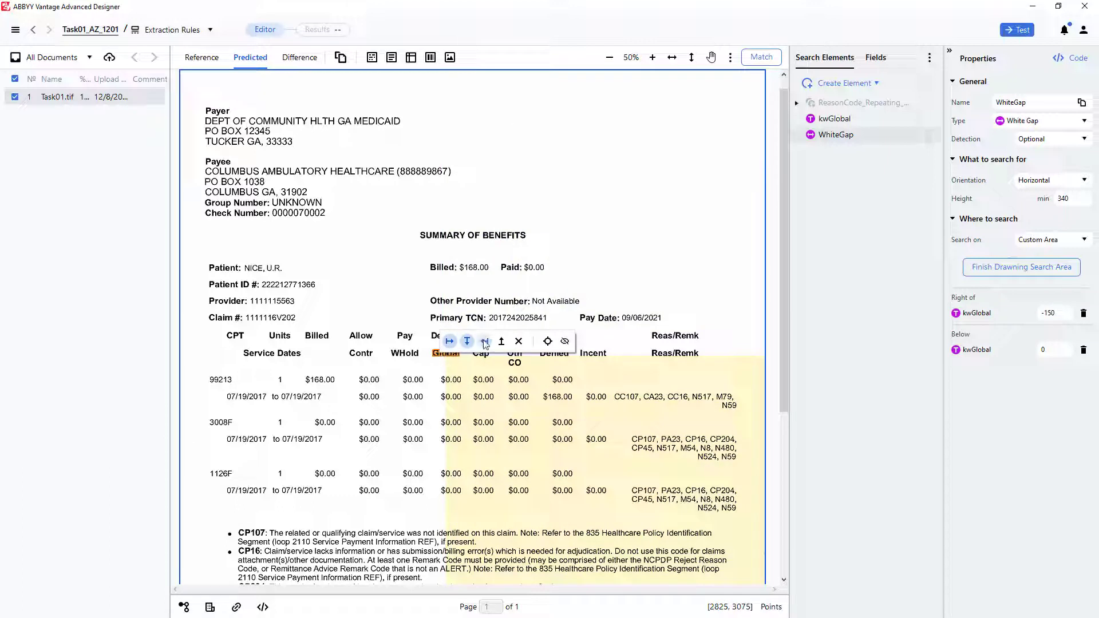
{"action": "left_click", "coordinate": [485, 341]}
{"action": "left_click", "coordinate": [1056, 387]}
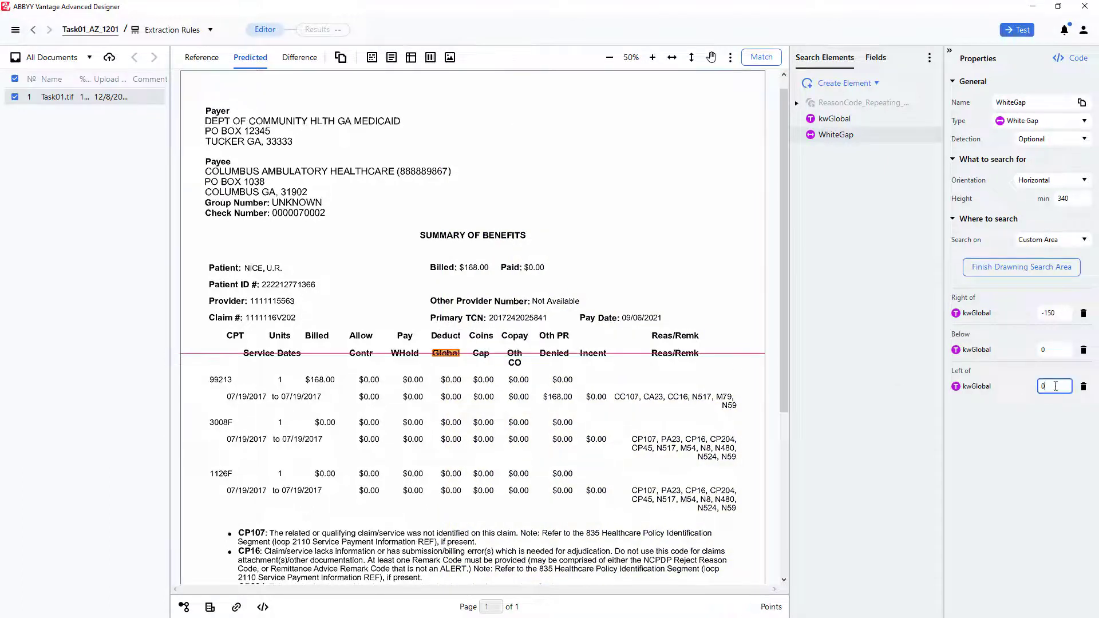
{"action": "type", "text": "-25"}
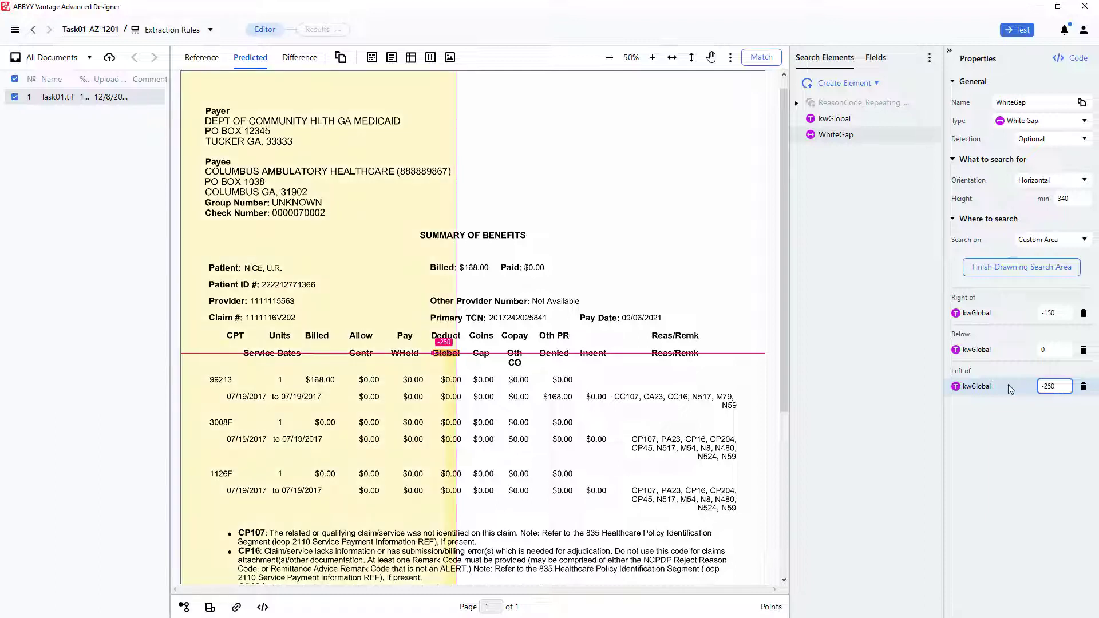
Make WhiteGap look for the gap nearest to kwGlobal and match the search elements on the document.
{"action": "left_click", "coordinate": [448, 353]}
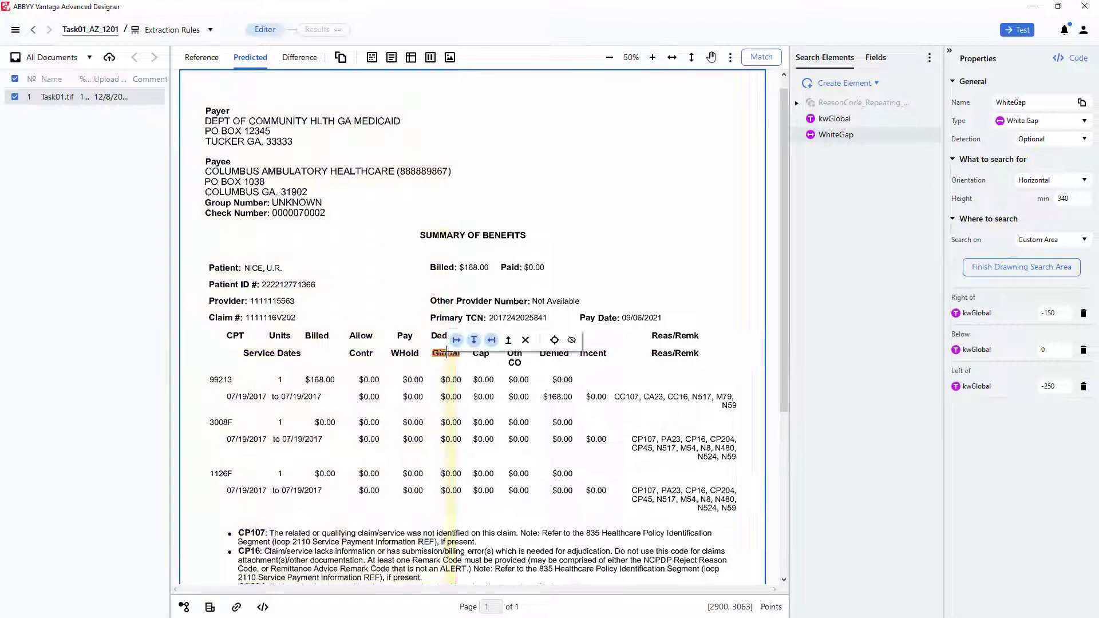
{"action": "left_click", "coordinate": [555, 341]}
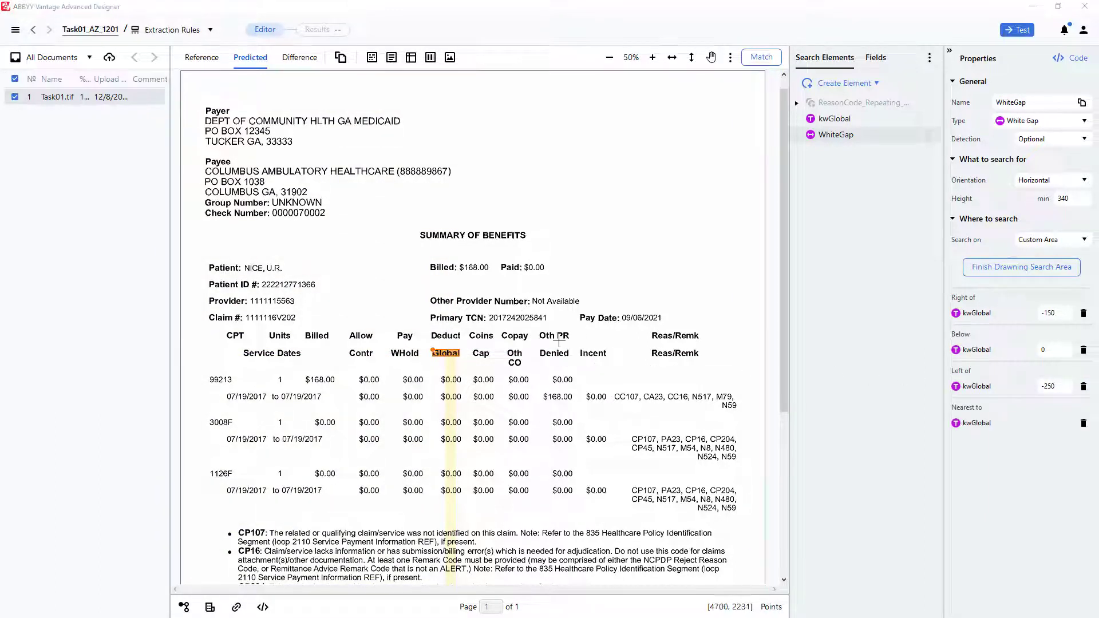
{"action": "left_click", "coordinate": [761, 57]}
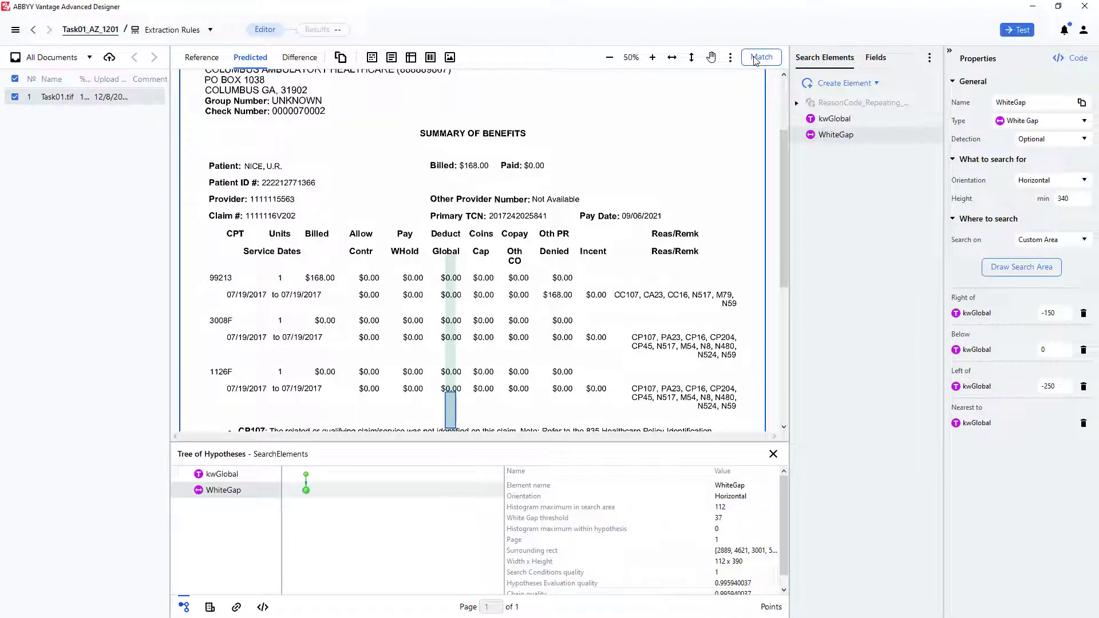
Move the ReasonCode repeating group below WhiteGap in the search elements and enable it.
{"action": "left_click_drag", "start_coordinate": [833, 102], "coordinate": [833, 136]}
{"action": "right_click", "coordinate": [834, 135]}
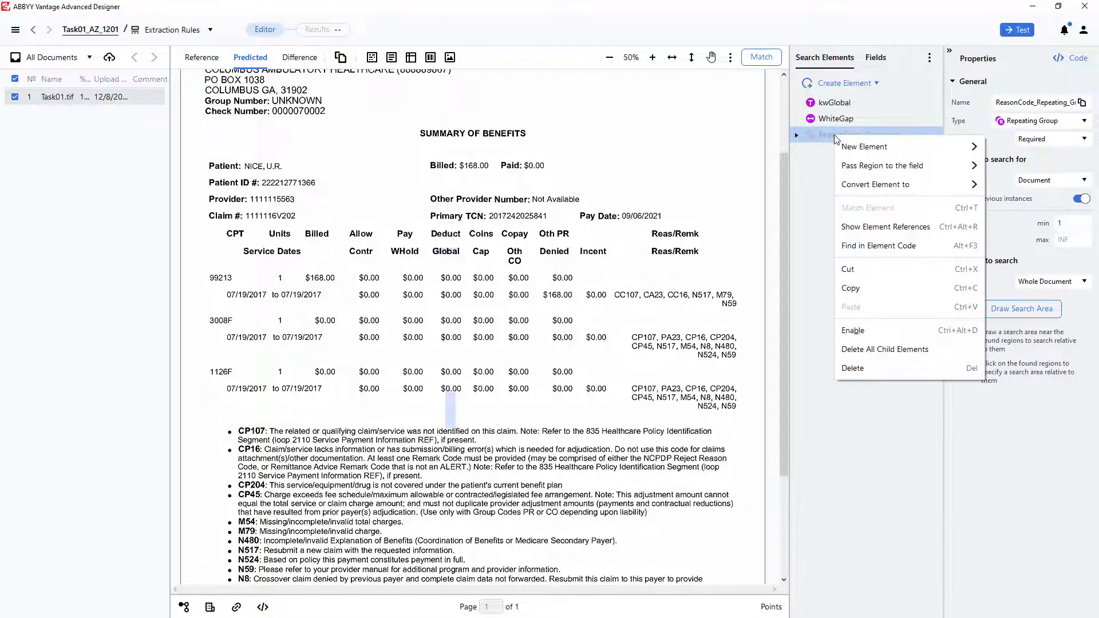
{"action": "left_click", "coordinate": [870, 332]}
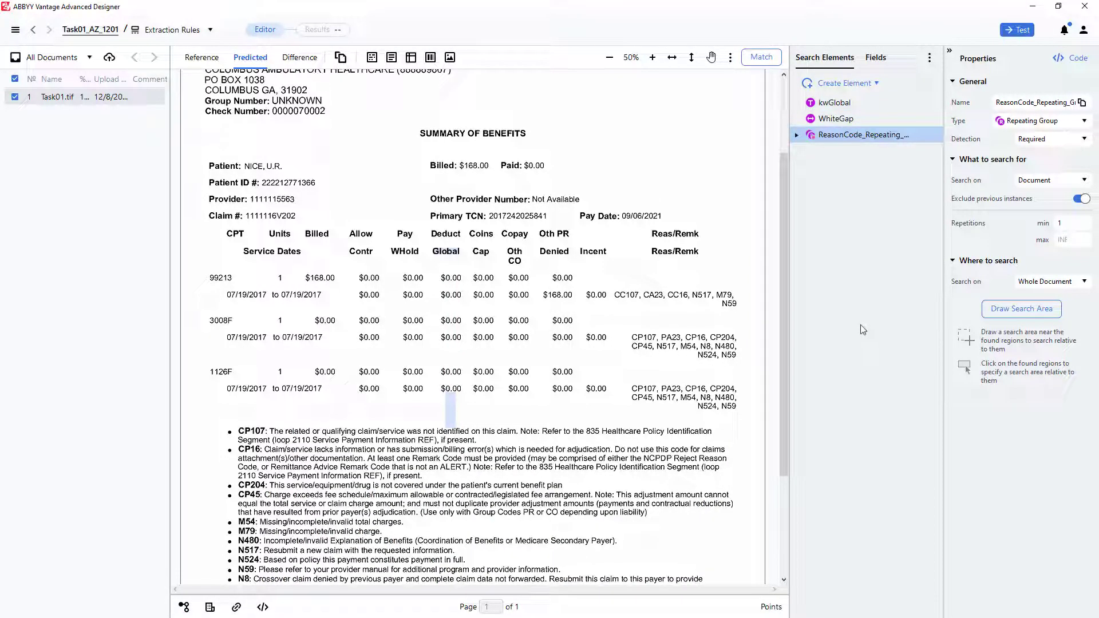
Restrict the ReasonCode repeating group's search area to below WhiteGap with an offset of -80.
{"action": "left_click", "coordinate": [798, 137]}
{"action": "left_click", "coordinate": [1020, 310]}
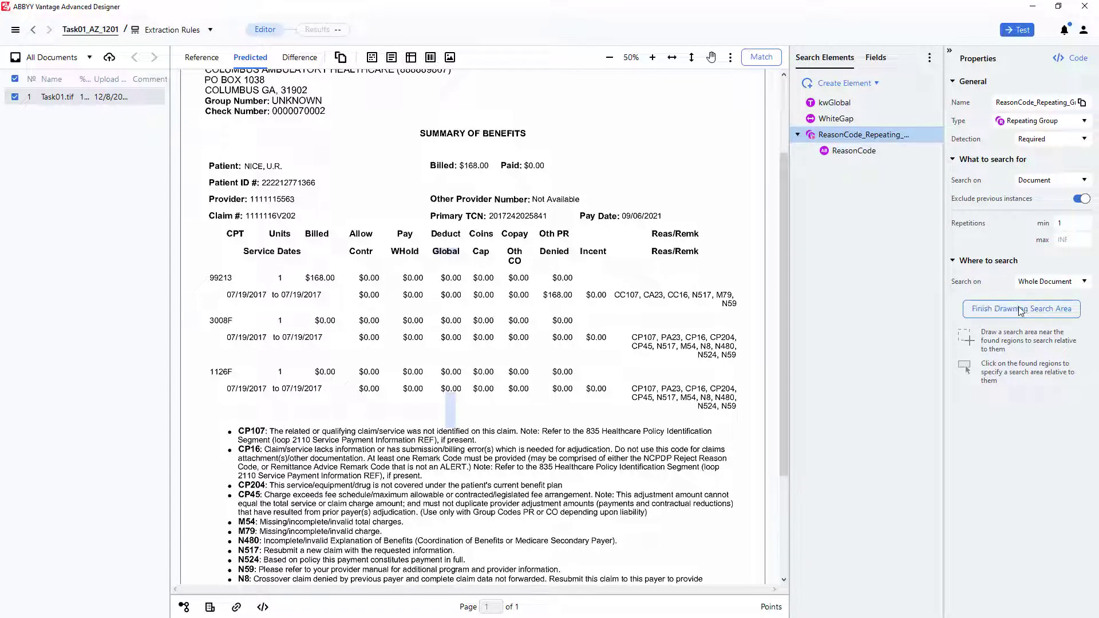
{"action": "left_click", "coordinate": [451, 412]}
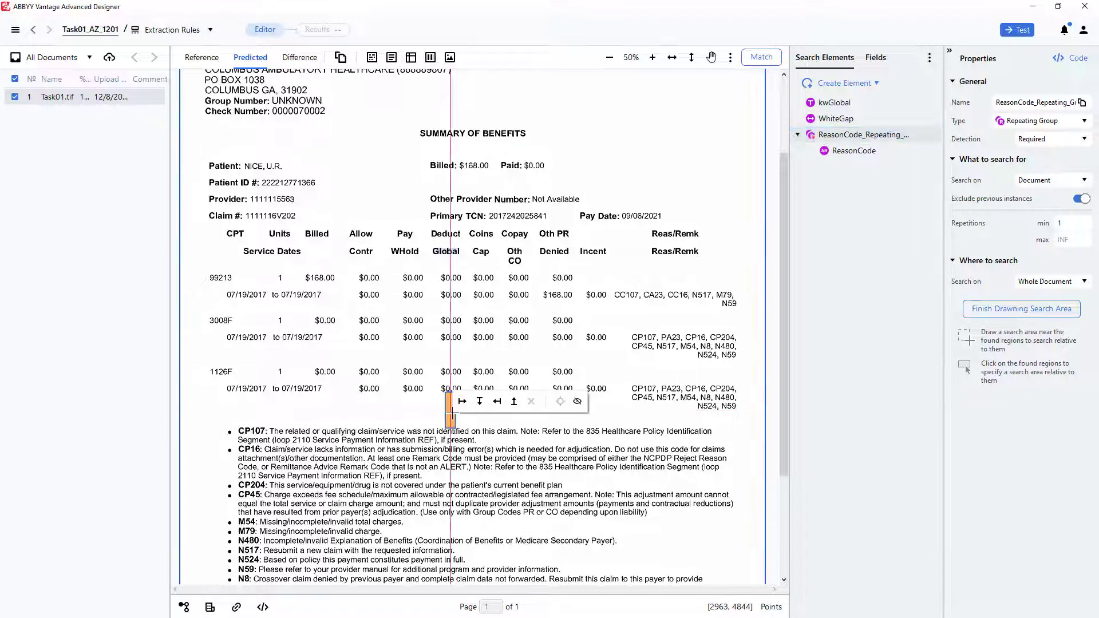
{"action": "left_click", "coordinate": [480, 402]}
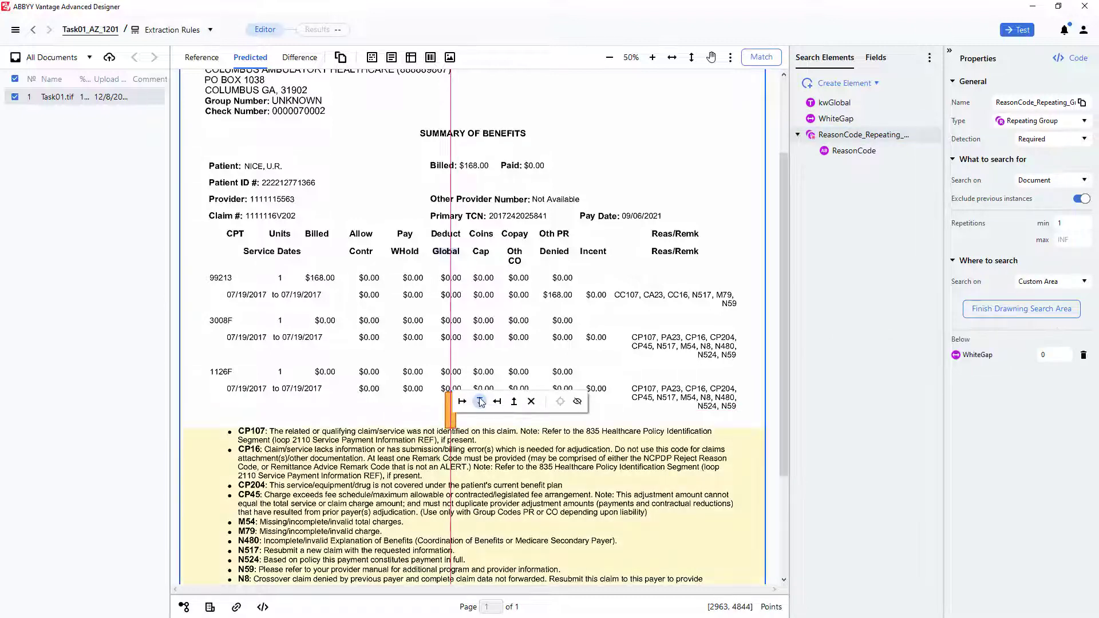
{"action": "left_click", "coordinate": [1051, 355]}
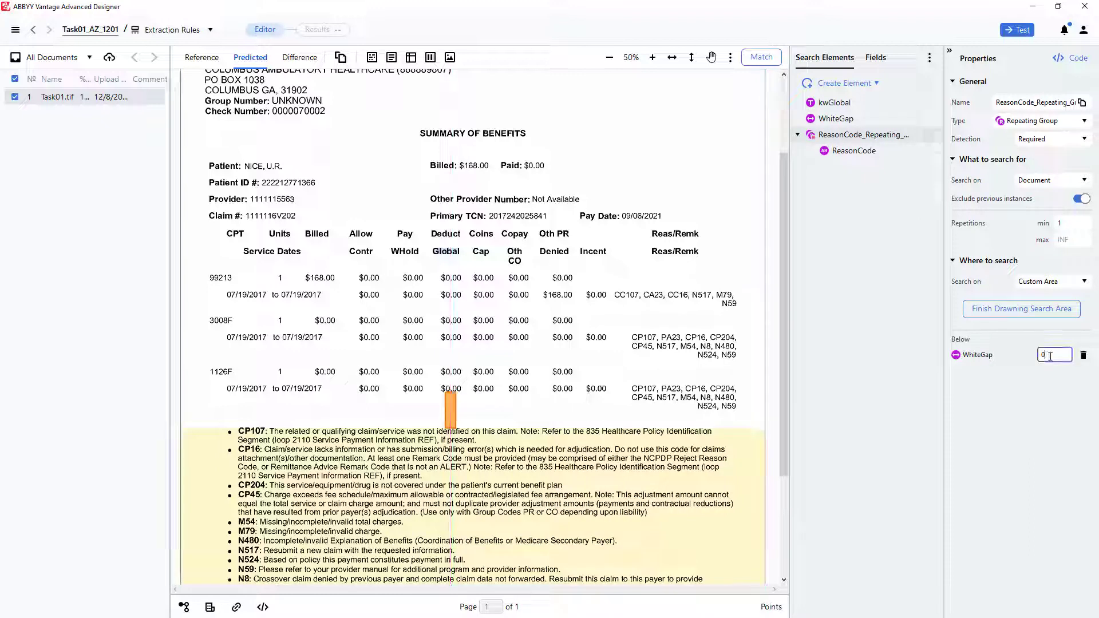
{"action": "type", "text": "-80"}
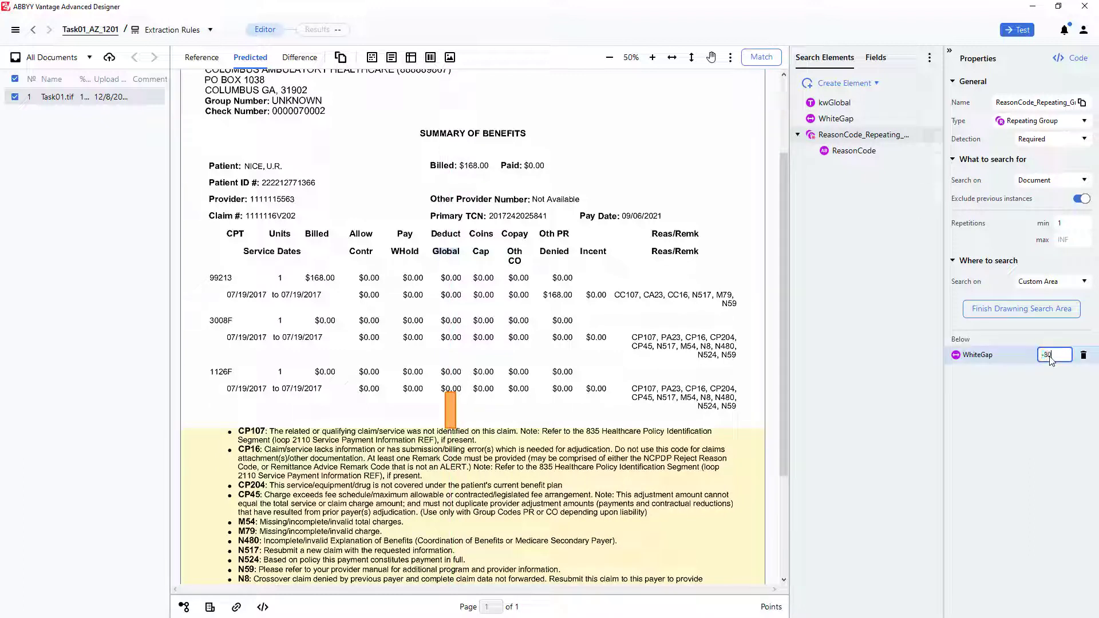
{"action": "left_click", "coordinate": [1018, 358]}
Set the ReasonCode element's search method to Regular Expression and begin the expression with an upper-case letter repeated 1 to 2 times.
{"action": "left_click", "coordinate": [852, 150]}
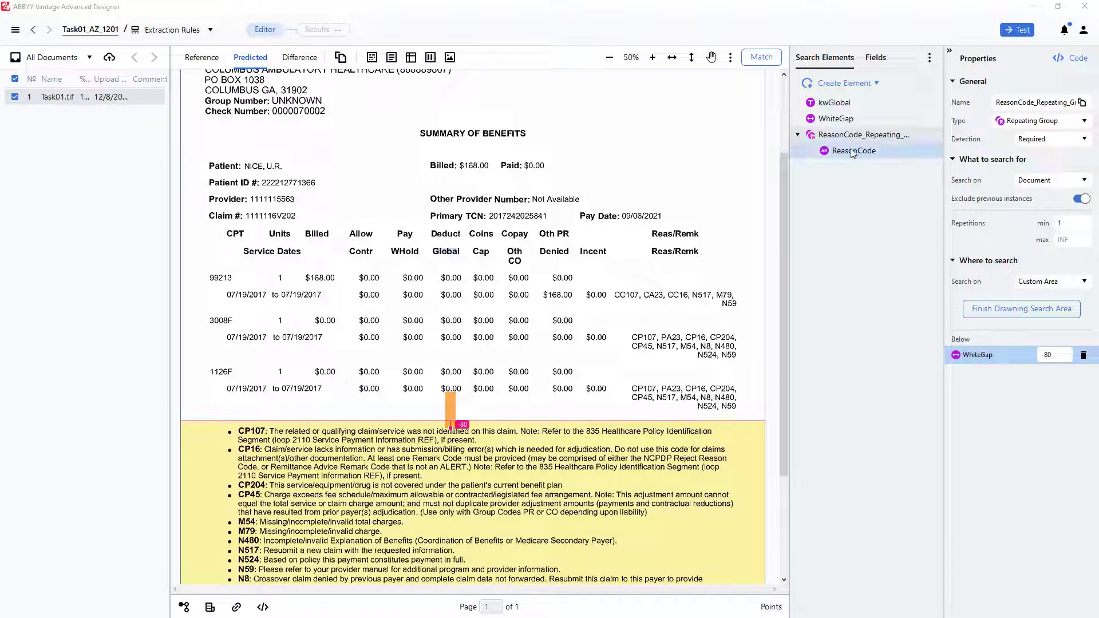
{"action": "left_click", "coordinate": [1086, 181]}
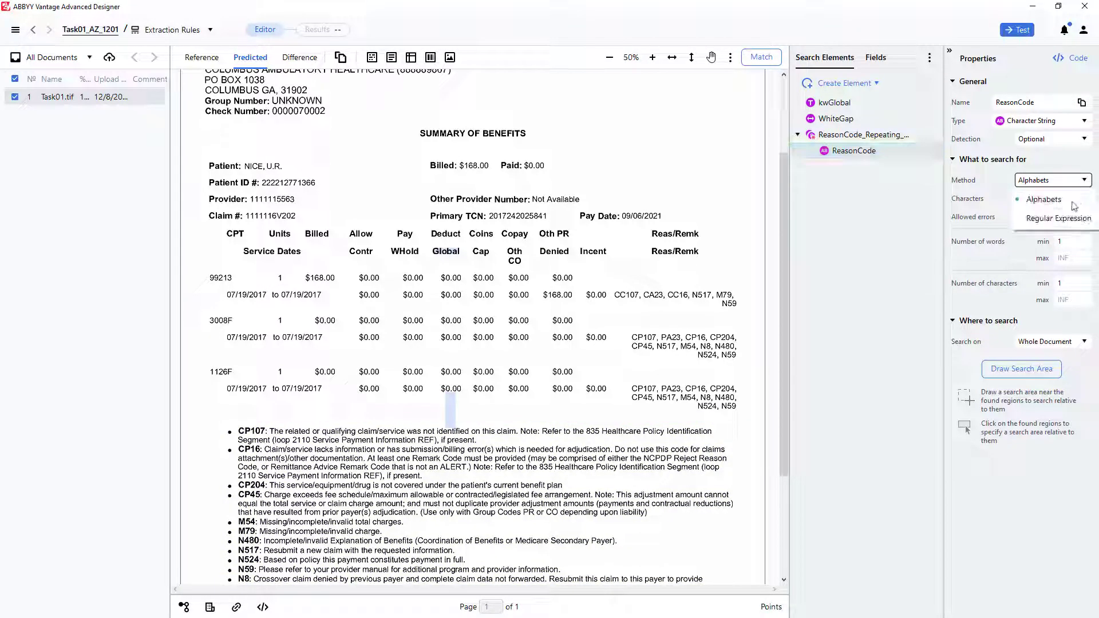
{"action": "left_click", "coordinate": [1063, 220]}
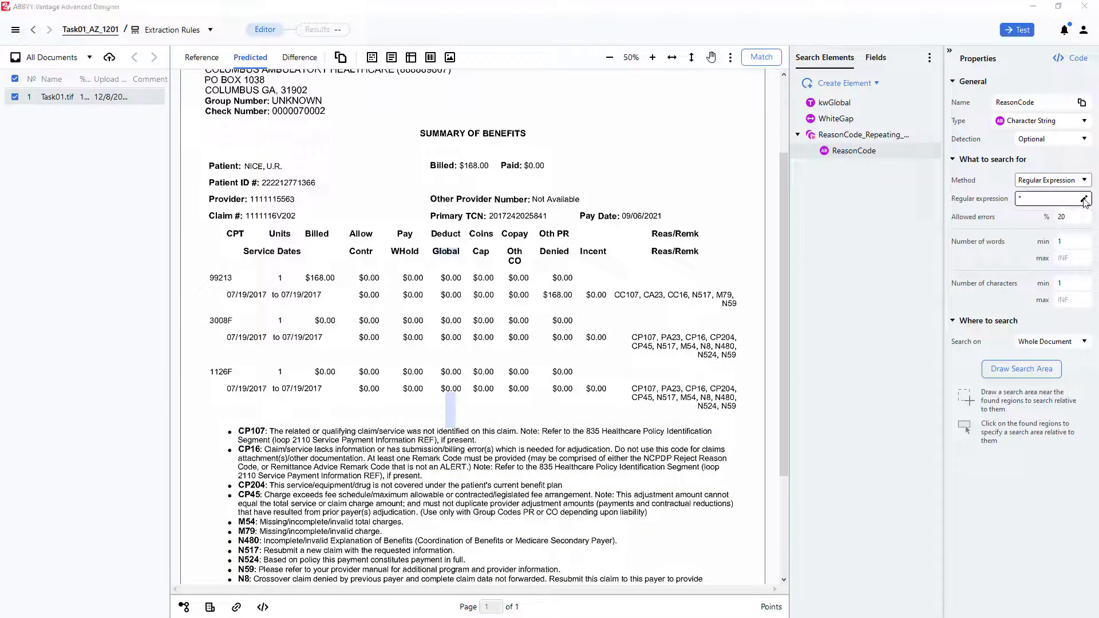
{"action": "left_click", "coordinate": [1083, 198]}
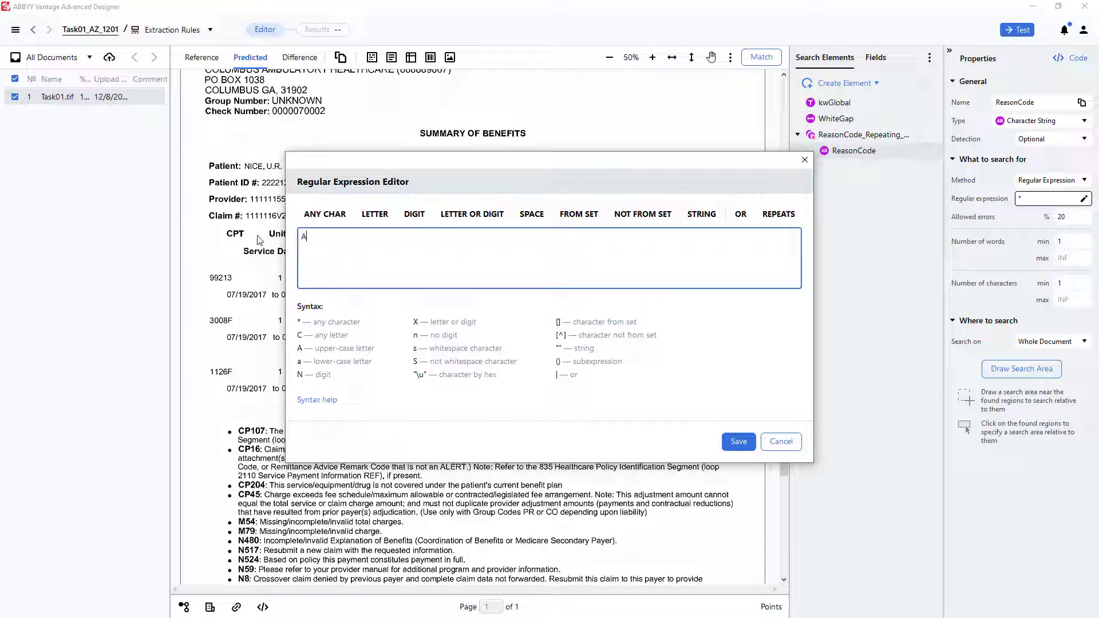
{"action": "left_click", "coordinate": [779, 214]}
{"action": "left_click", "coordinate": [665, 266]}
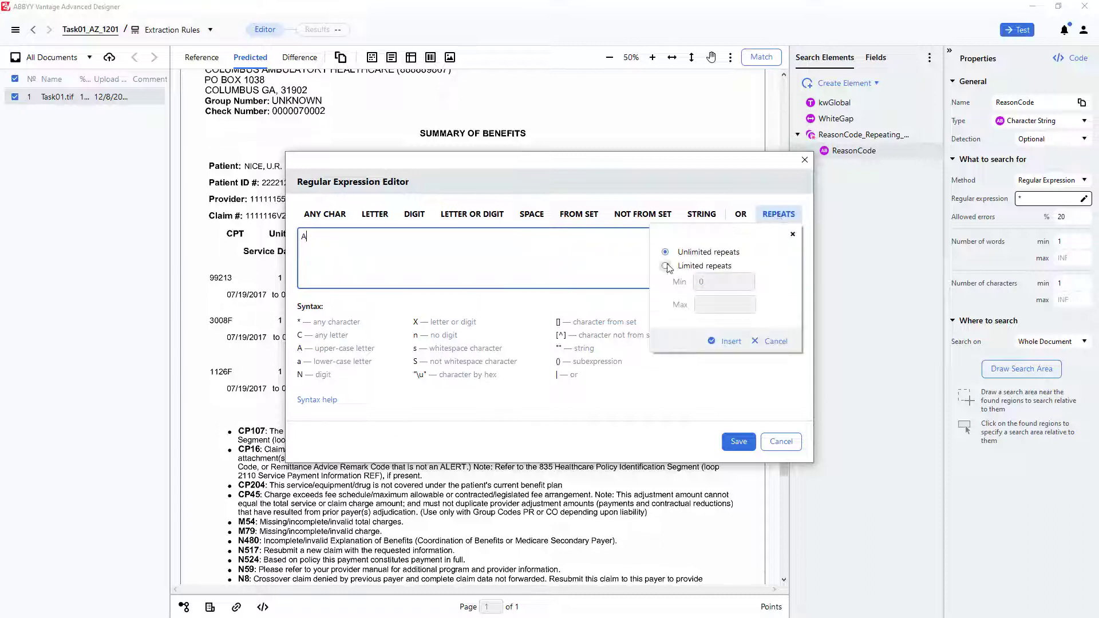
{"action": "type", "text": "1"}
{"action": "key", "text": "Tab"}
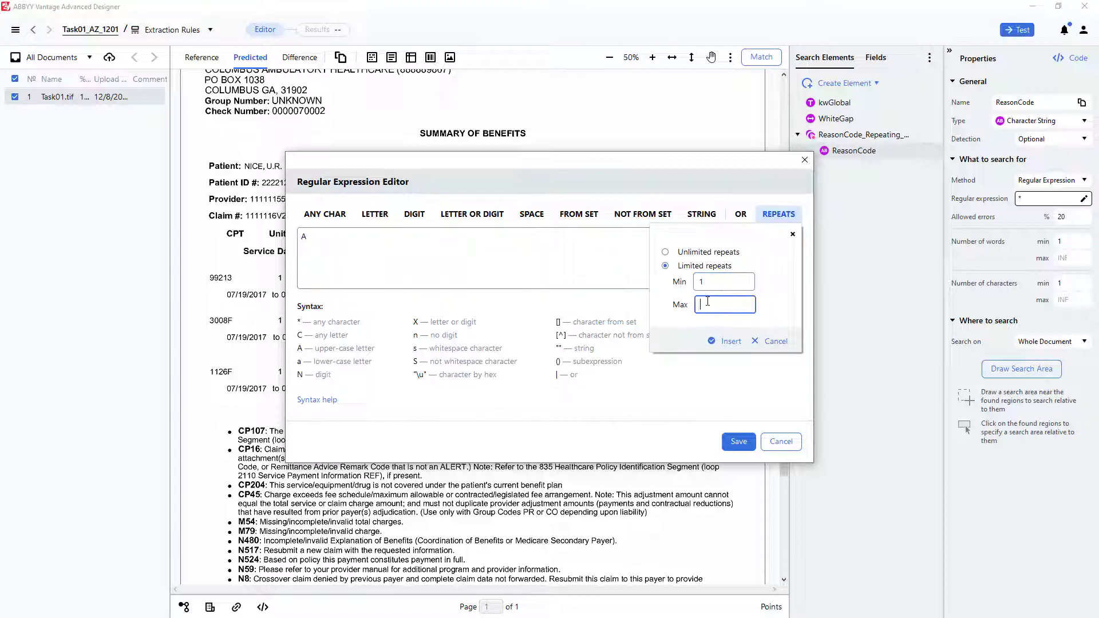
{"action": "type", "text": "2"}
{"action": "left_click", "coordinate": [727, 341]}
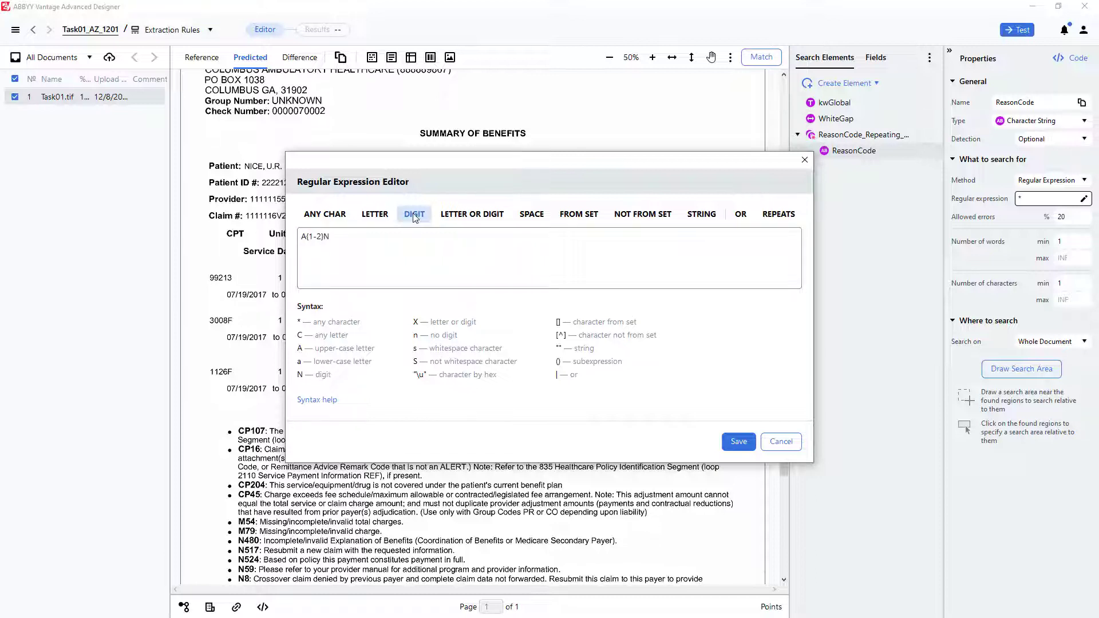
Complete the regular expression as A{1-2}N{1-3} by limiting the digit to 1 to 3 repeats, and save it.
{"action": "left_click", "coordinate": [779, 215]}
{"action": "left_click", "coordinate": [665, 267]}
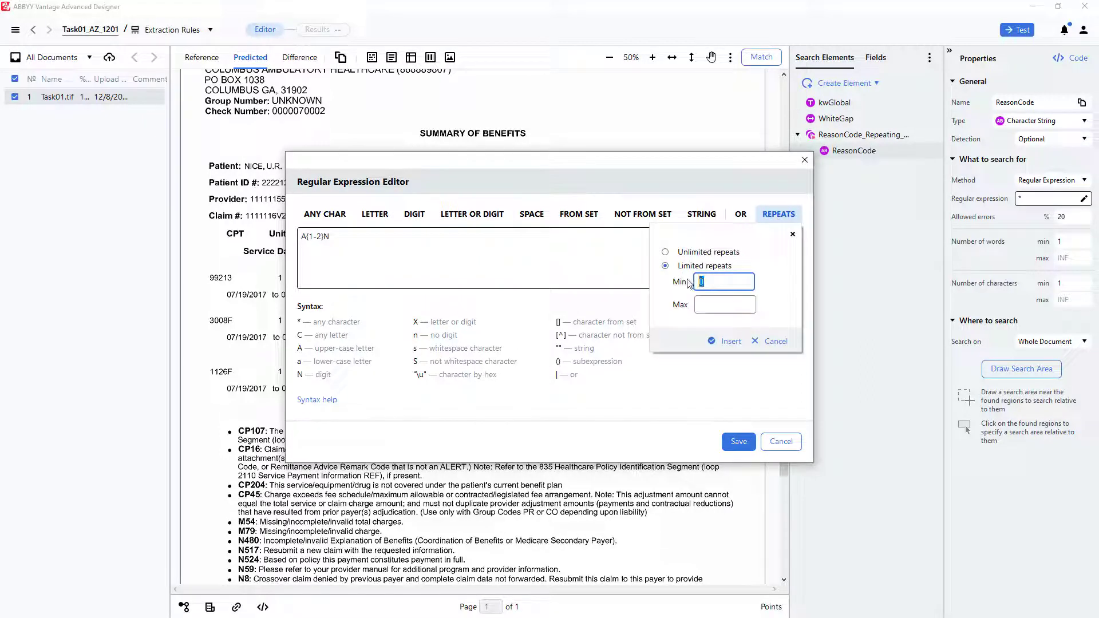
{"action": "type", "text": "1"}
{"action": "left_click", "coordinate": [705, 304]}
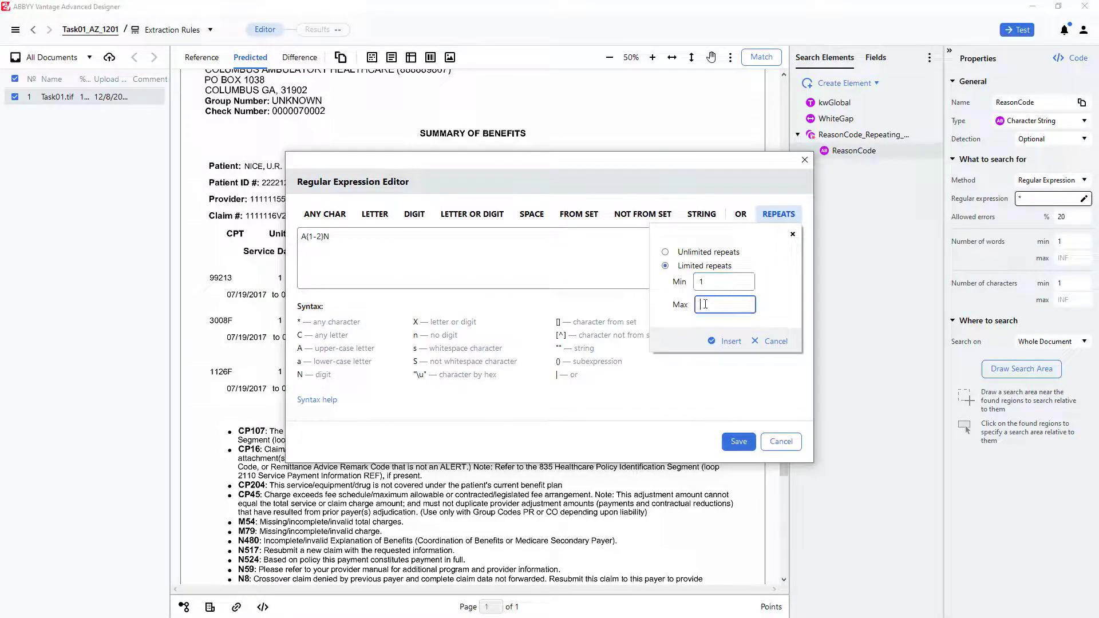
{"action": "type", "text": "3"}
{"action": "left_click", "coordinate": [728, 342]}
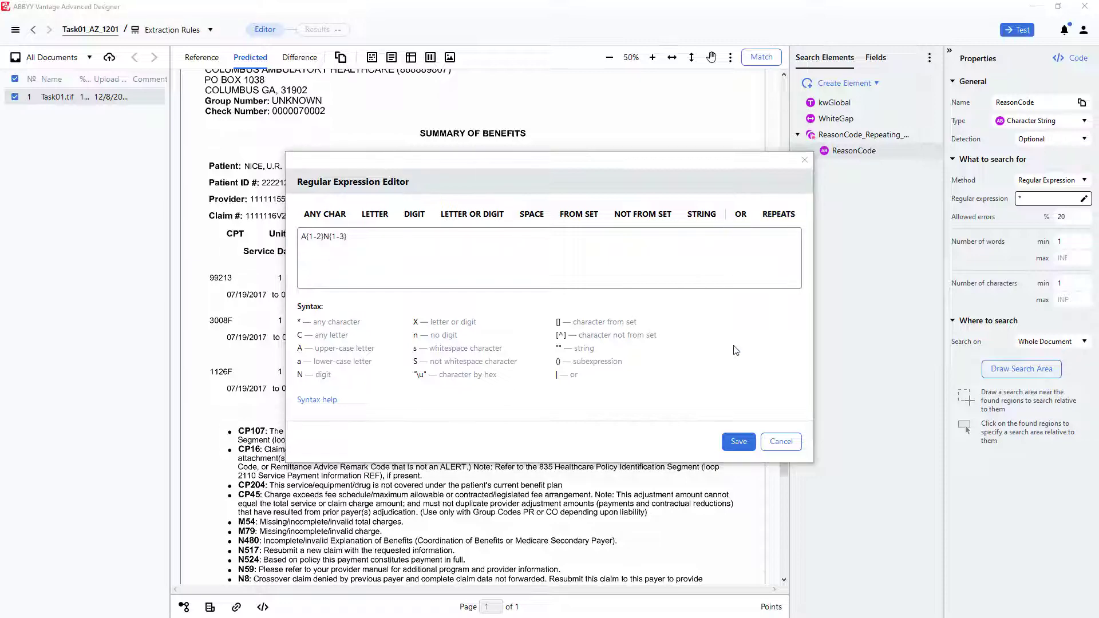
{"action": "left_click", "coordinate": [738, 441]}
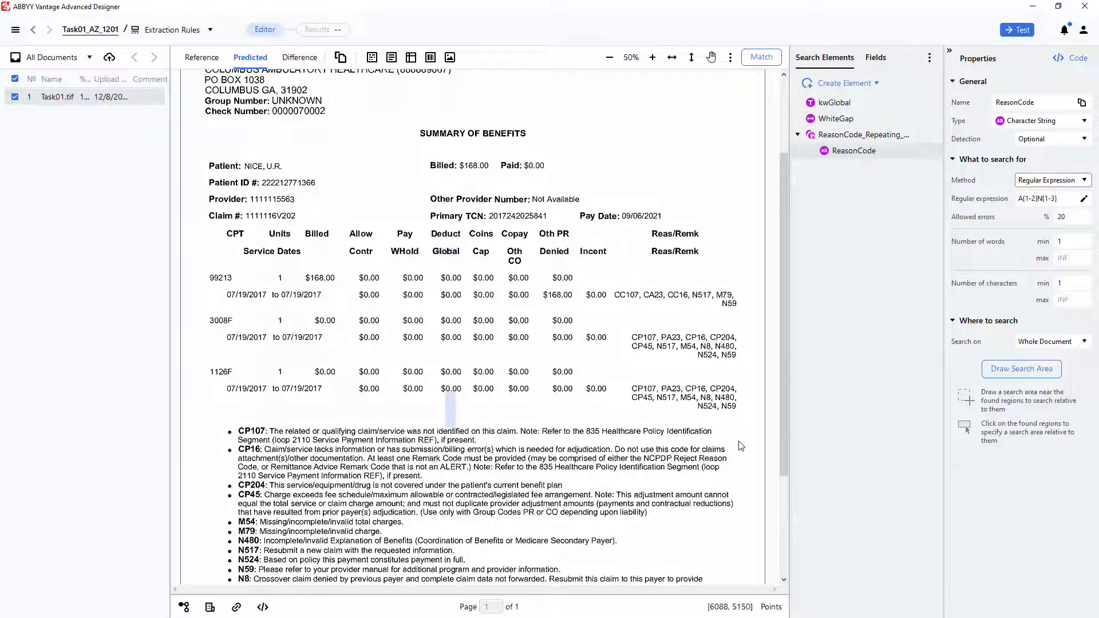
Make the ReasonCode element search for the string nearest to kwGlobal.
{"action": "left_click", "coordinate": [1006, 369]}
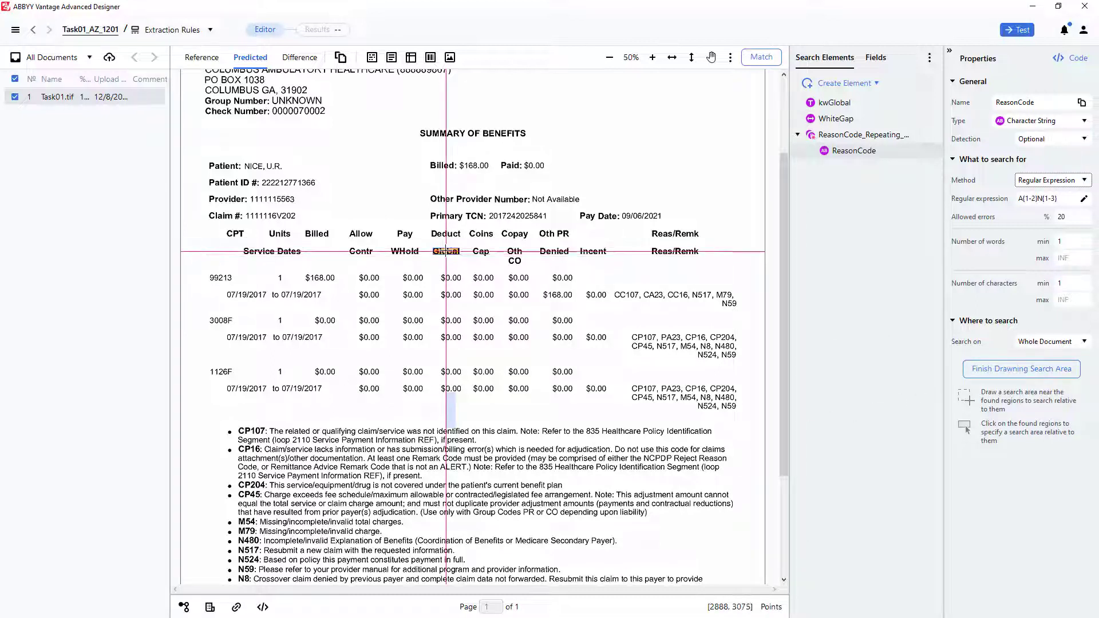
{"action": "left_click", "coordinate": [446, 251]}
{"action": "left_click", "coordinate": [554, 239]}
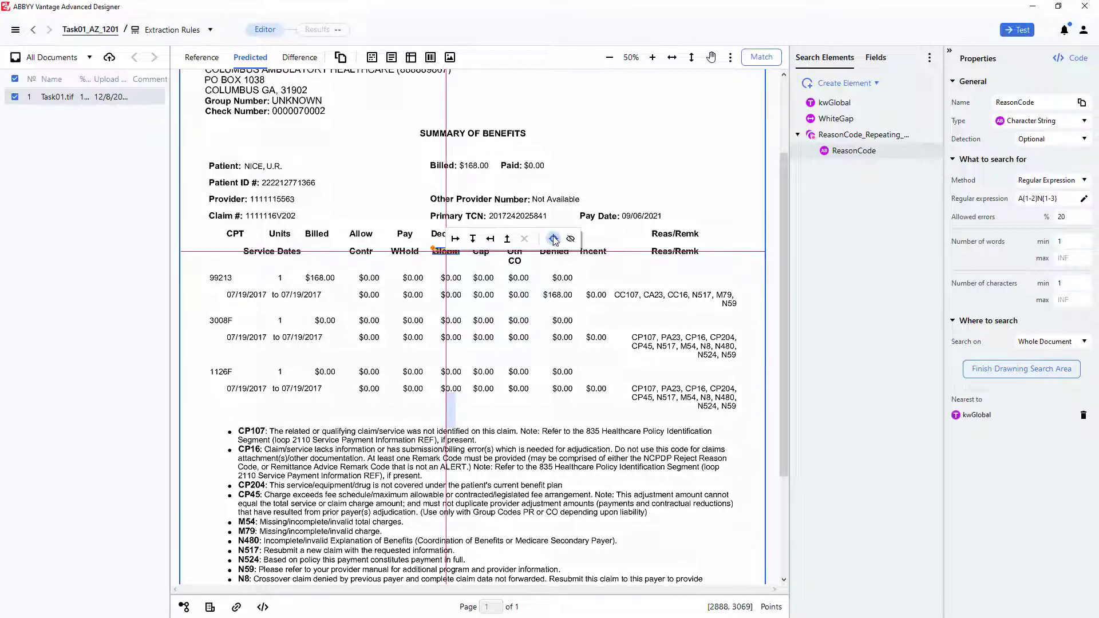
Match the search elements on the document and check the ReasonCode hypotheses up to the whole repeating group.
{"action": "left_click", "coordinate": [761, 58]}
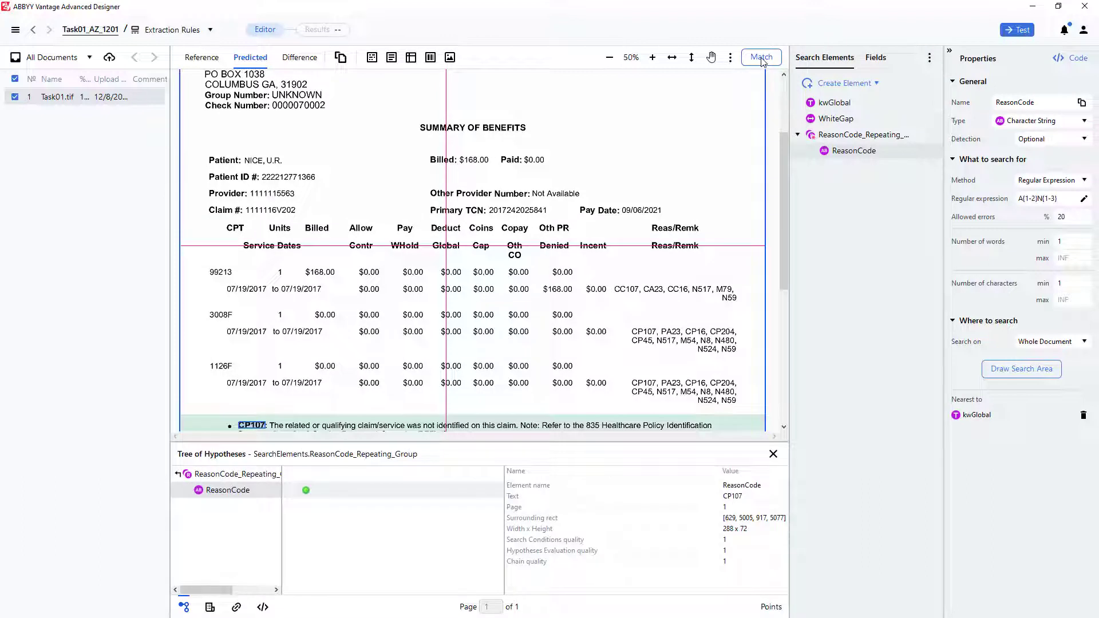
{"action": "left_click", "coordinate": [363, 534]}
{"action": "double_click", "coordinate": [363, 534]}
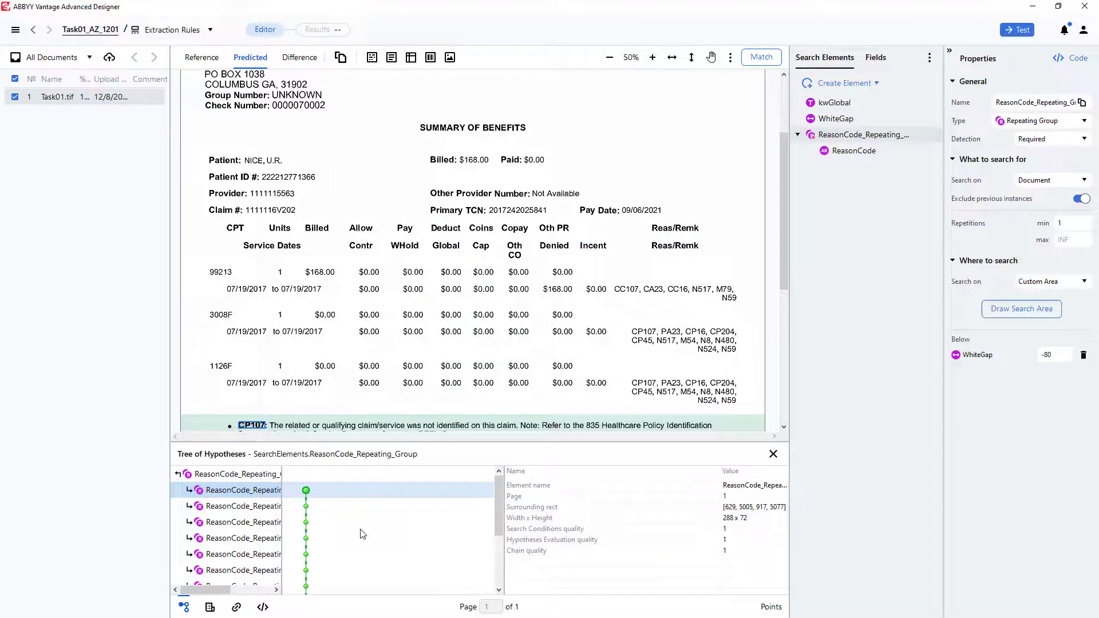
{"action": "double_click", "coordinate": [363, 534]}
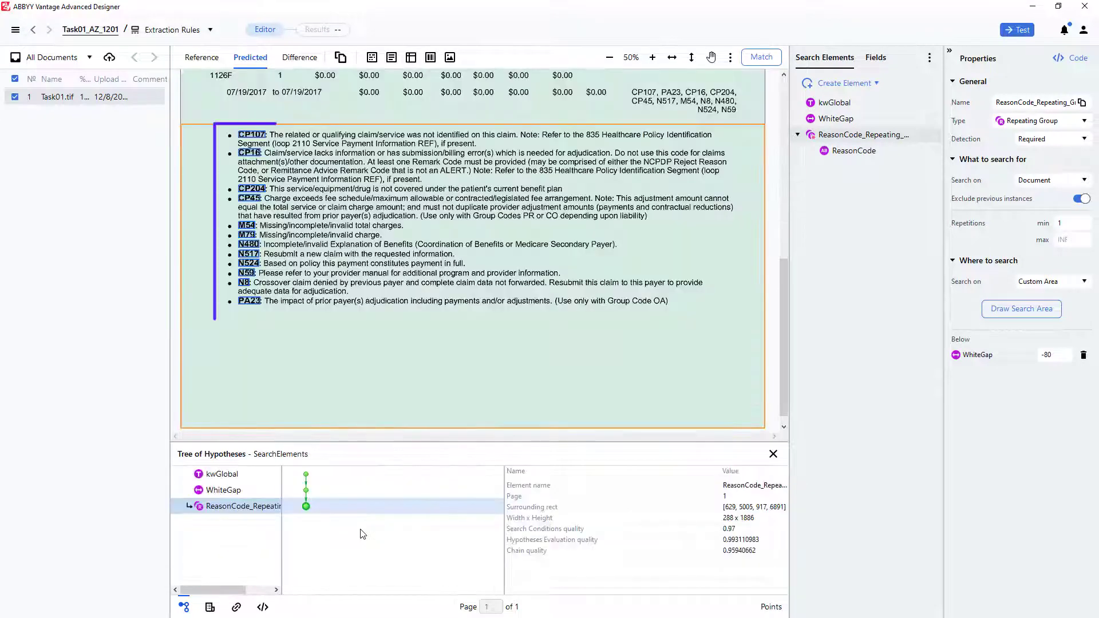
Enable the ReasonCode Repeating Group field in the extraction rules.
{"action": "left_click", "coordinate": [877, 58]}
{"action": "right_click", "coordinate": [865, 80]}
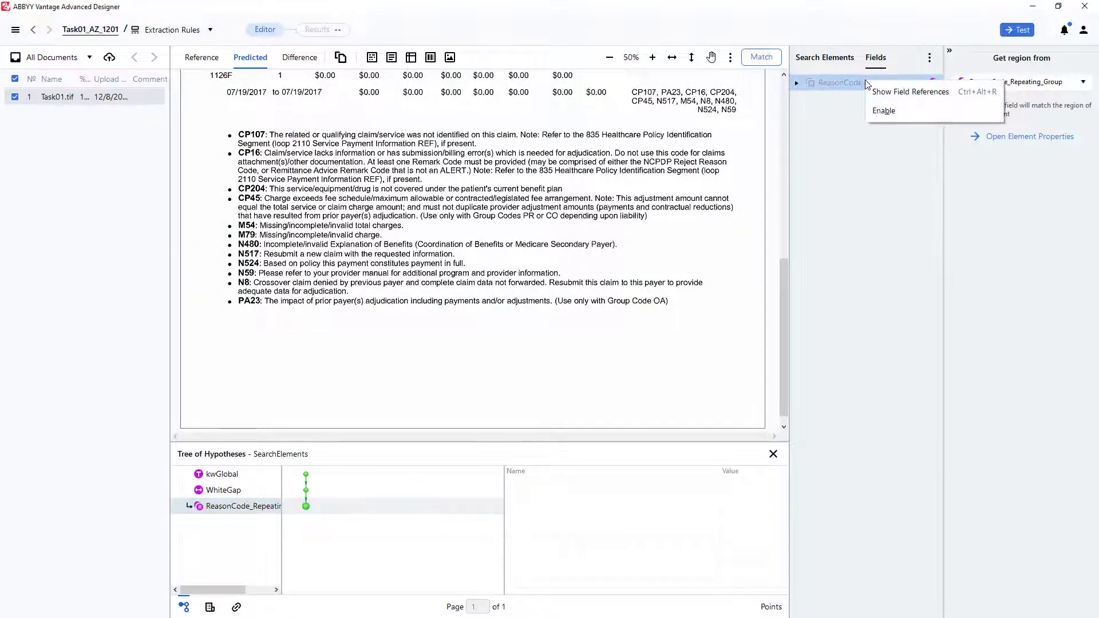
{"action": "left_click", "coordinate": [877, 114]}
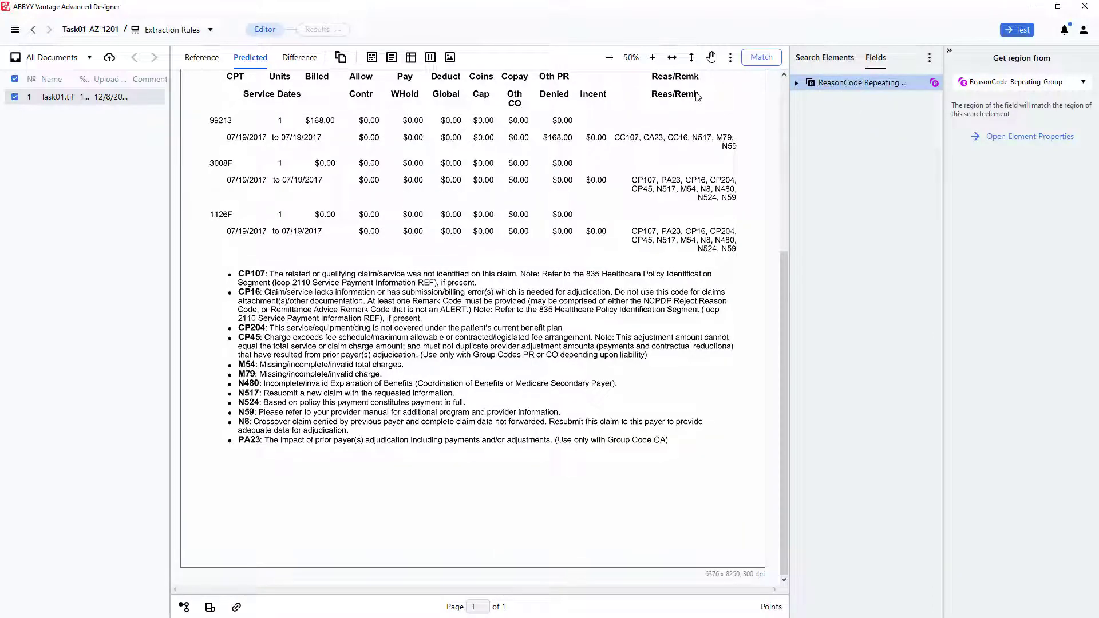
Publish the skill as Task01_AZ_1201 with its existing description and close Advanced Designer.
{"action": "left_click", "coordinate": [92, 29]}
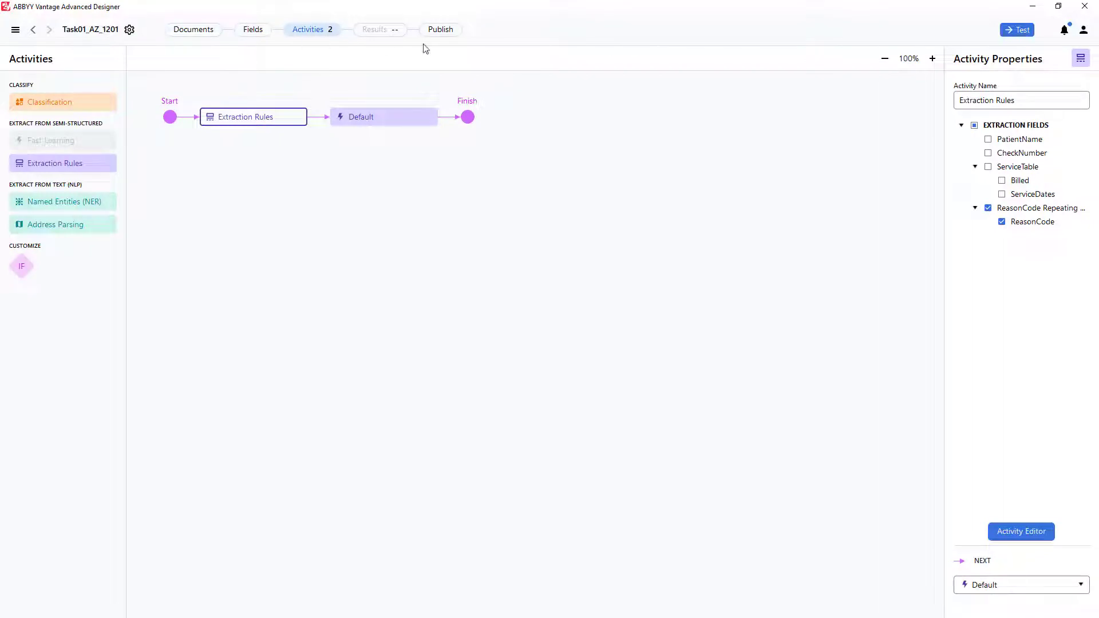
{"action": "left_click", "coordinate": [442, 31]}
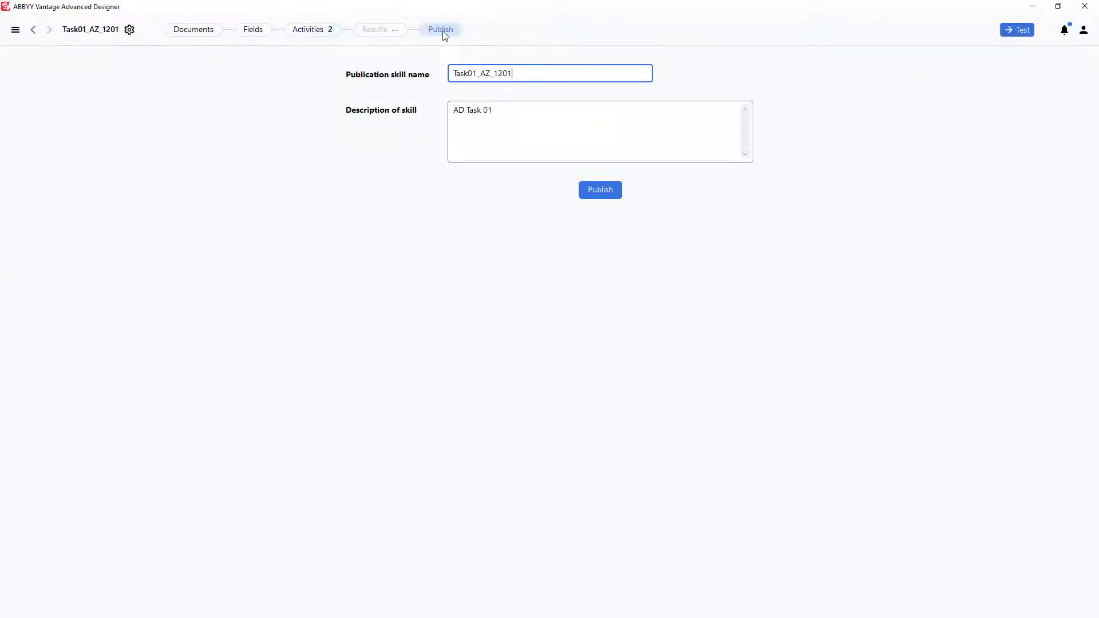
{"action": "left_click", "coordinate": [601, 190]}
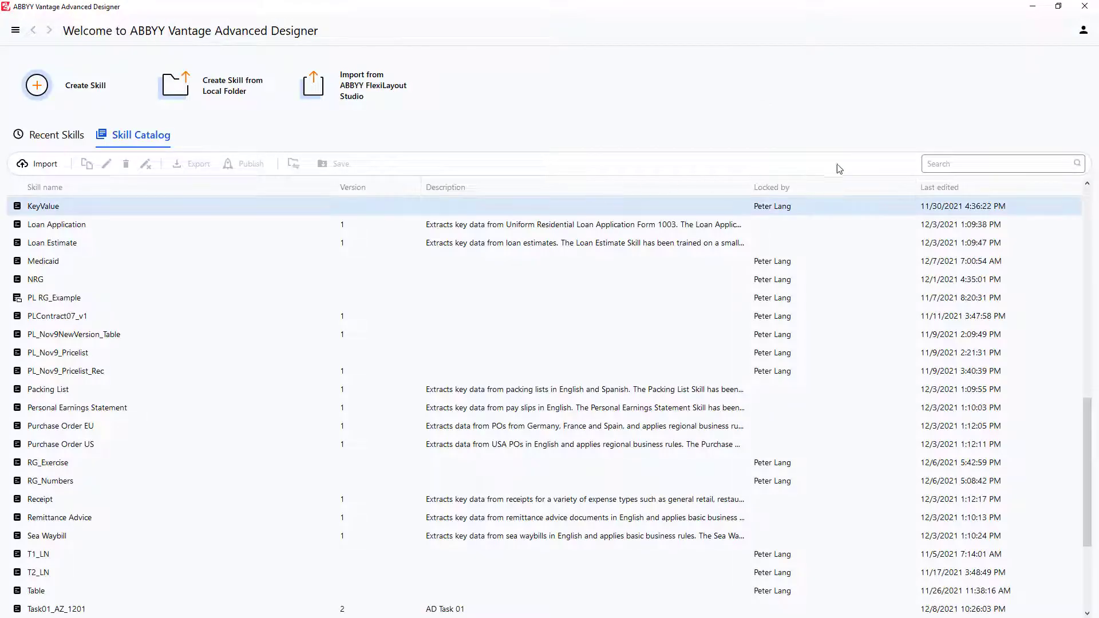
{"action": "left_click", "coordinate": [1085, 7]}
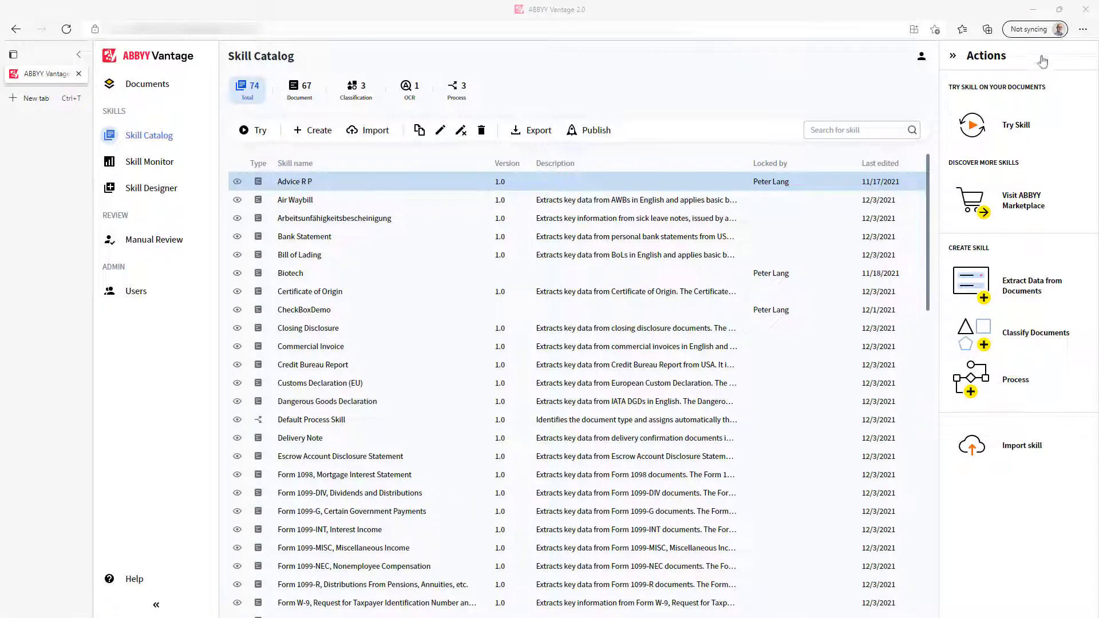
Find Task01_AZ_1201 in the ABBYY Vantage skill catalog and start trying the skill.
{"action": "left_click_drag", "start_coordinate": [929, 173], "coordinate": [898, 417]}
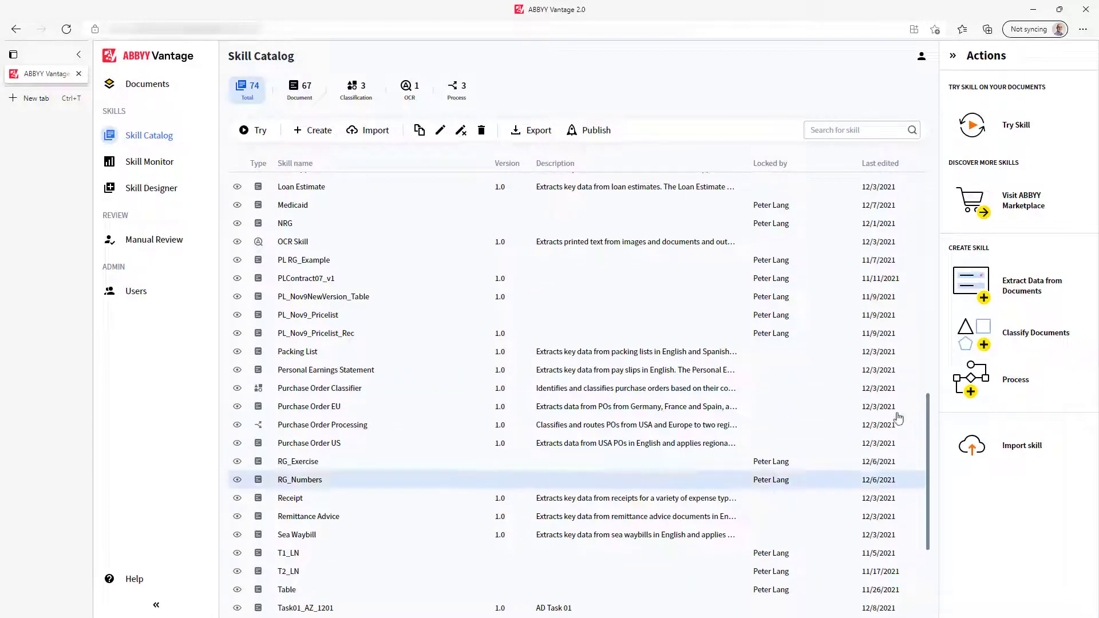
{"action": "left_click", "coordinate": [418, 614]}
{"action": "left_click", "coordinate": [1021, 129]}
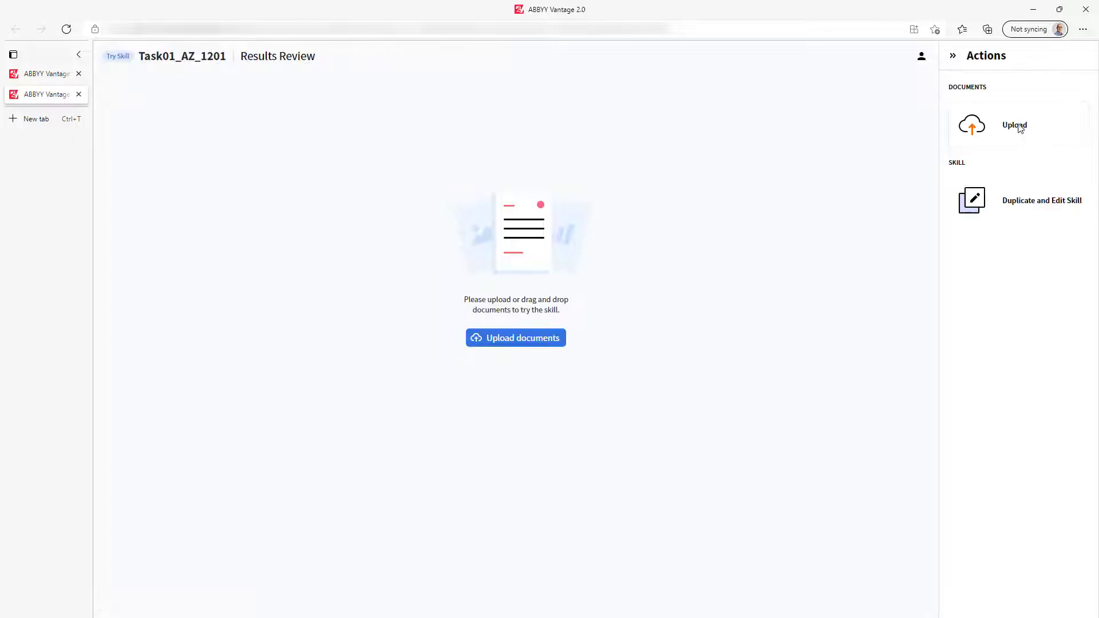
Upload Task01.tif to try the skill and review the extracted ServiceTable and ReasonCode Repeating Group tables.
{"action": "left_click", "coordinate": [563, 342]}
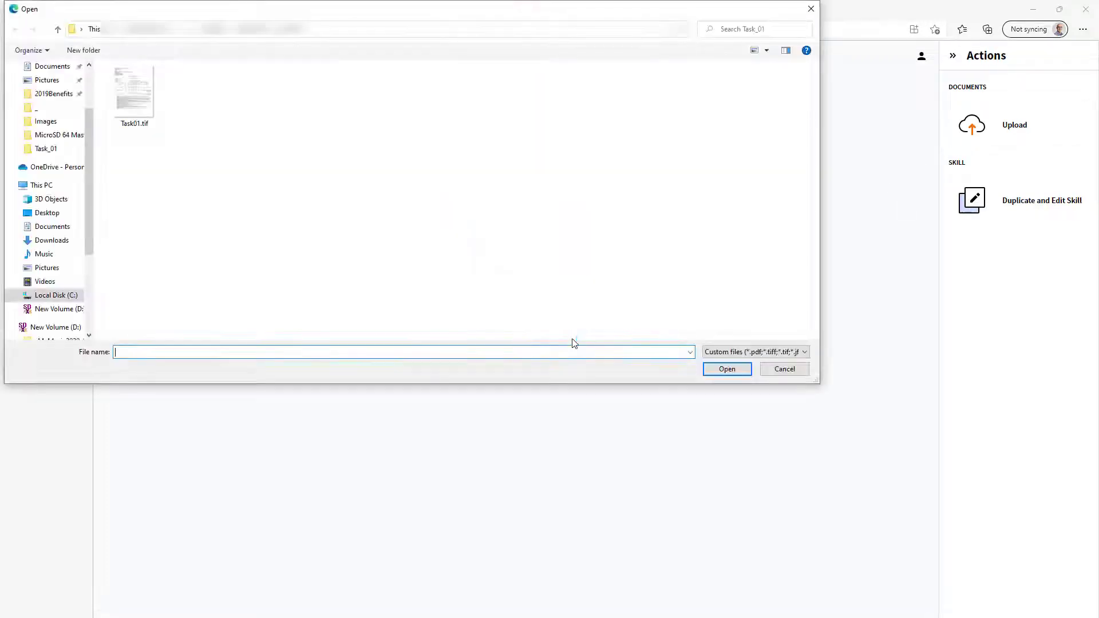
{"action": "left_click", "coordinate": [135, 94]}
{"action": "left_click", "coordinate": [727, 370]}
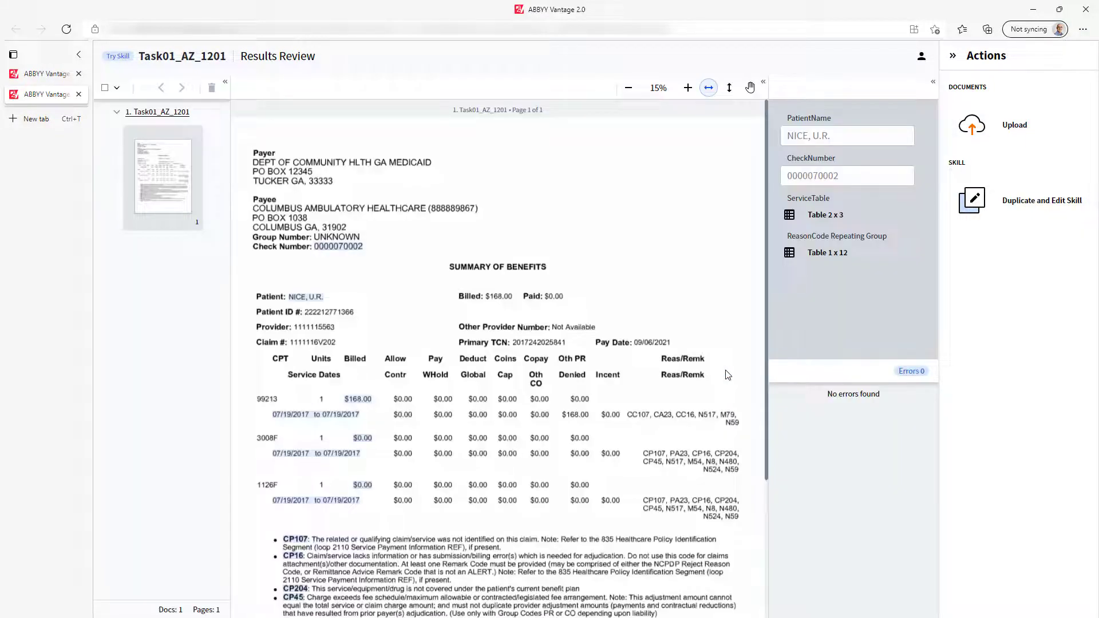
{"action": "left_click", "coordinate": [790, 216]}
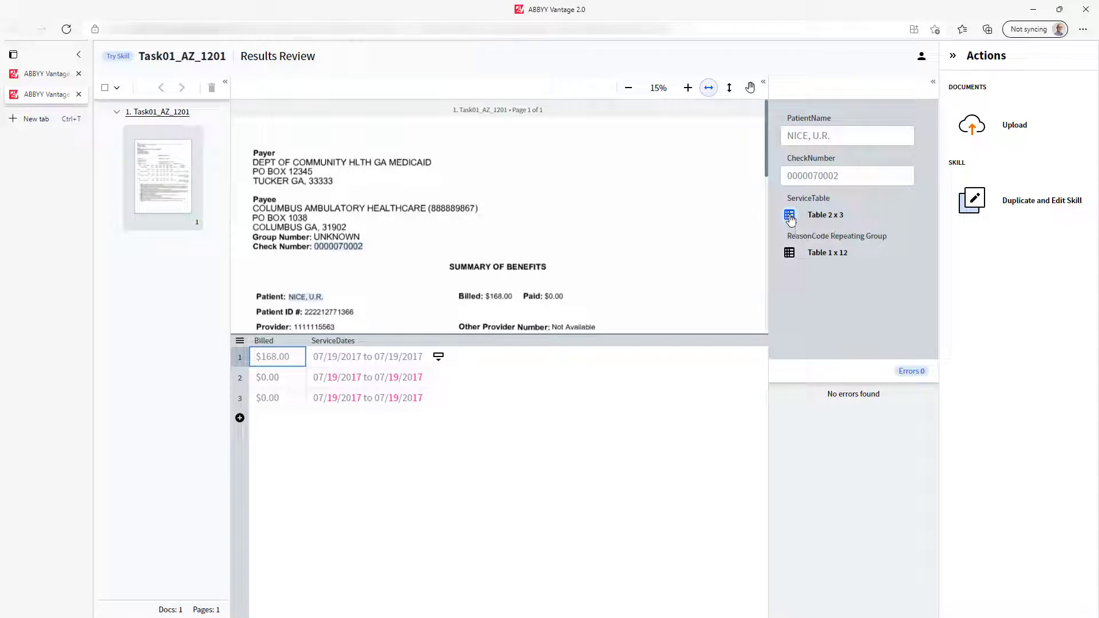
{"action": "left_click", "coordinate": [789, 253]}
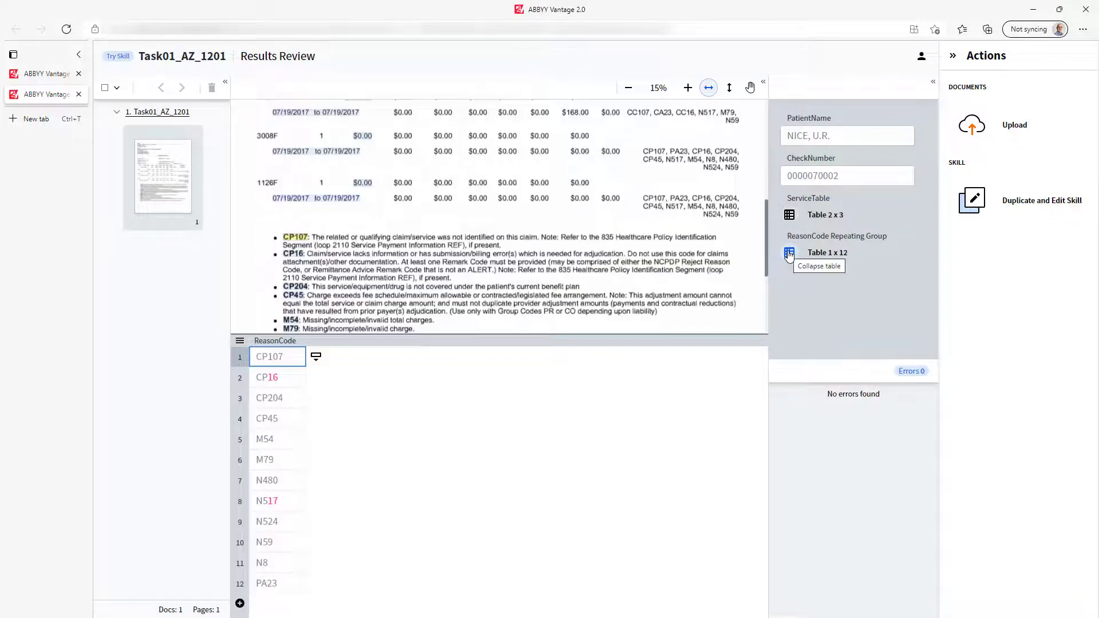